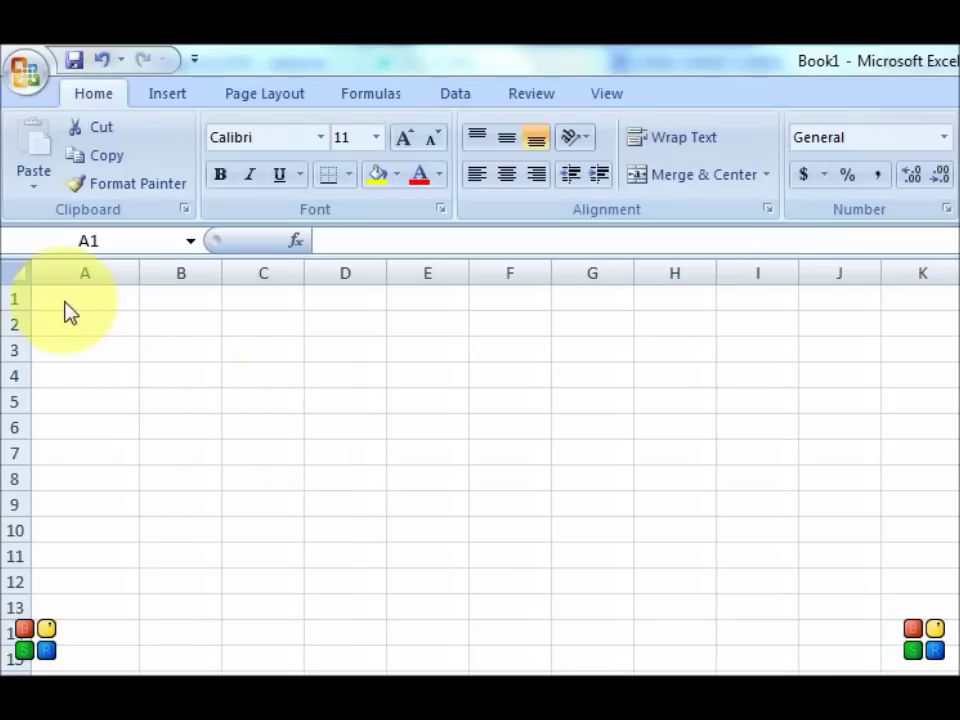
# Step: Enter the three phone numbers into cells A1, A2 and A3, one per row
pyautogui.click(64, 298)
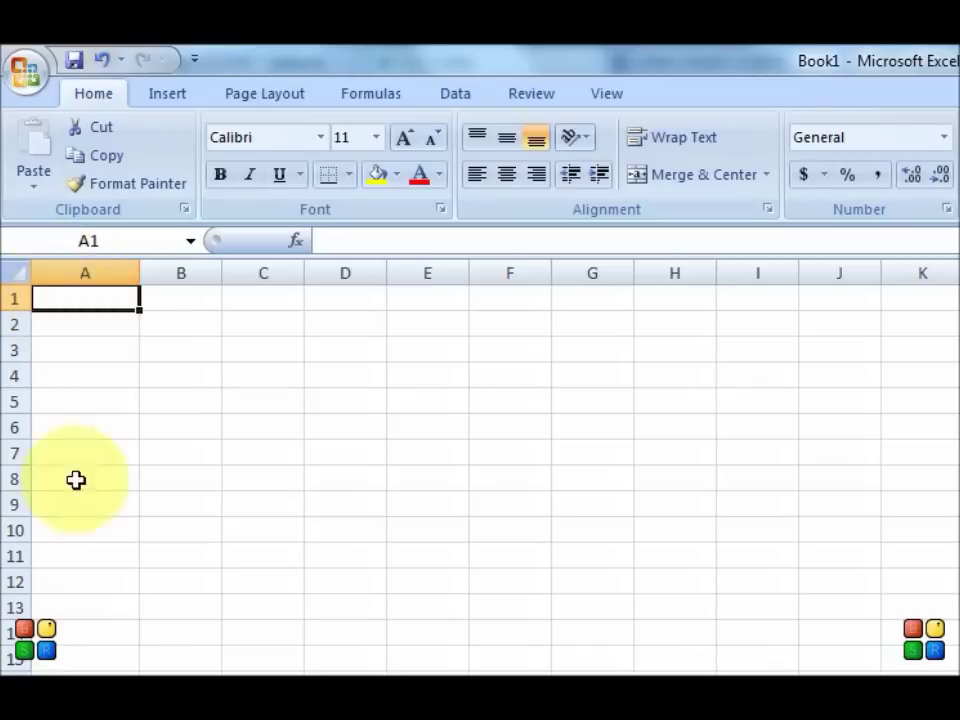
pyautogui.write('17')
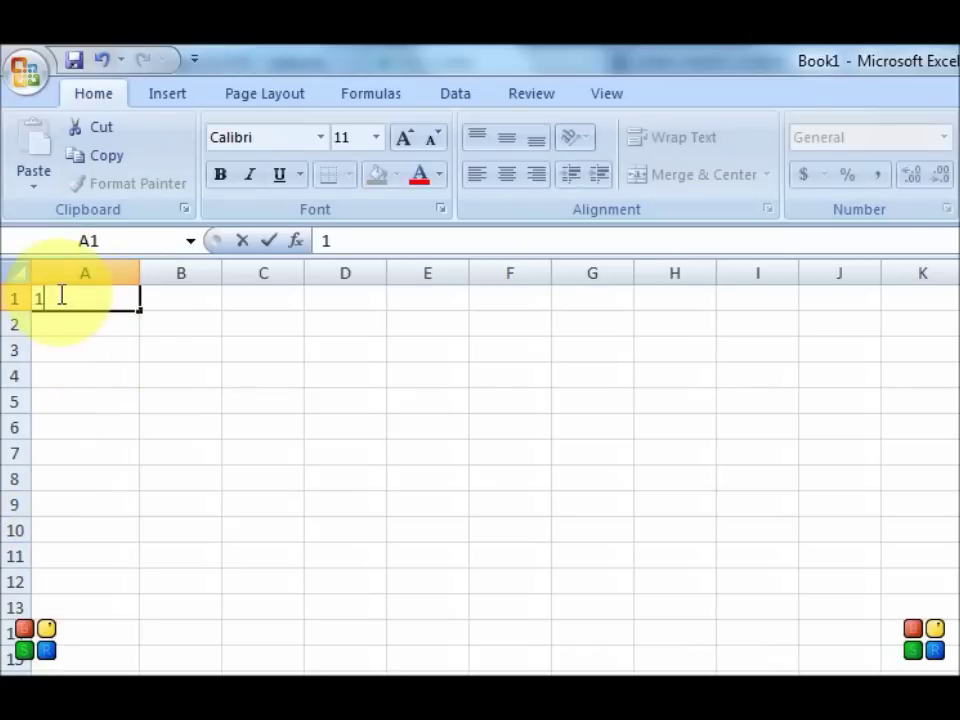
pyautogui.press('BackSpace')
pyautogui.press('BackSpace')
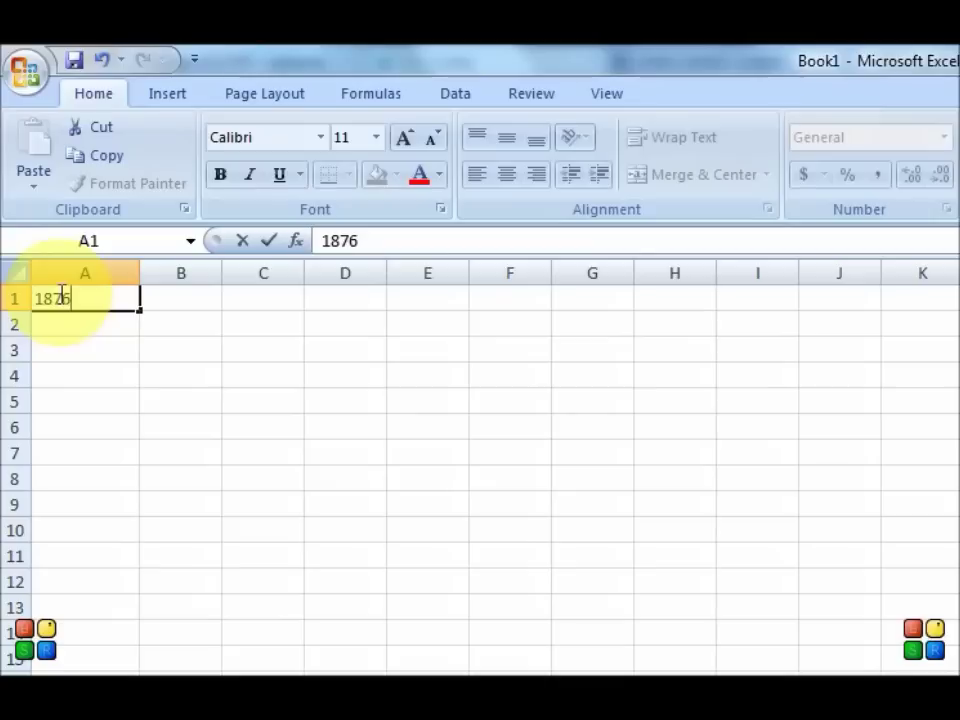
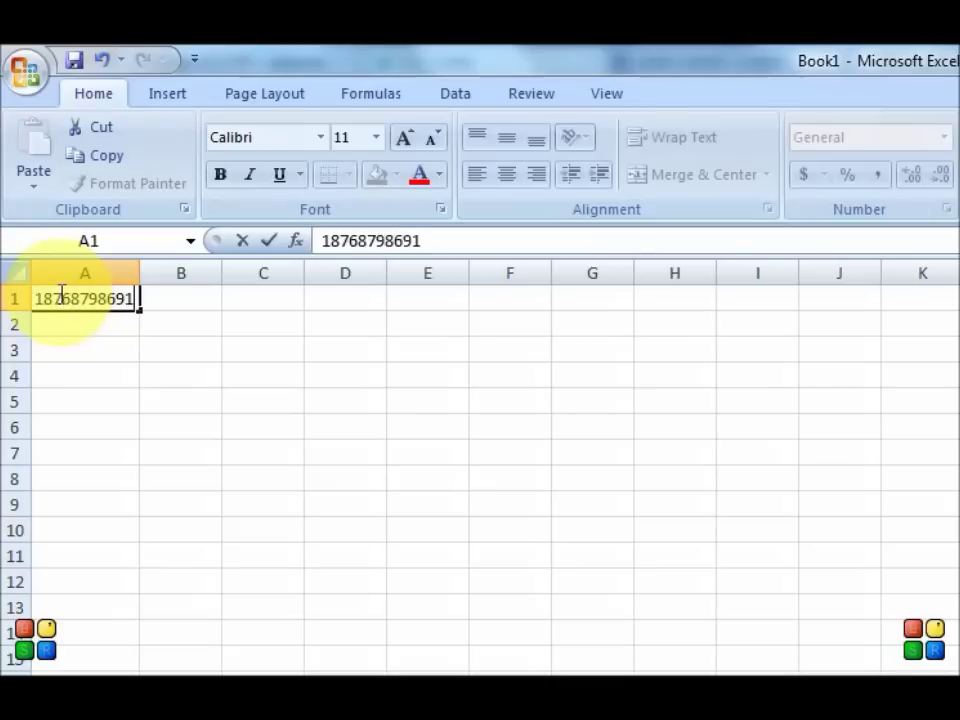
pyautogui.press('Return')
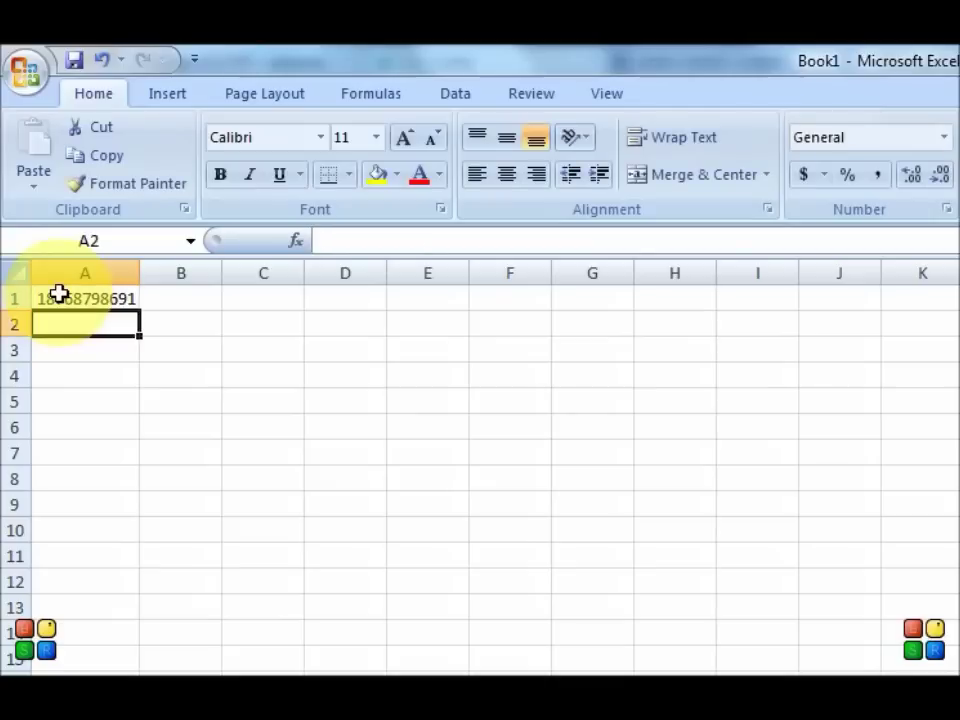
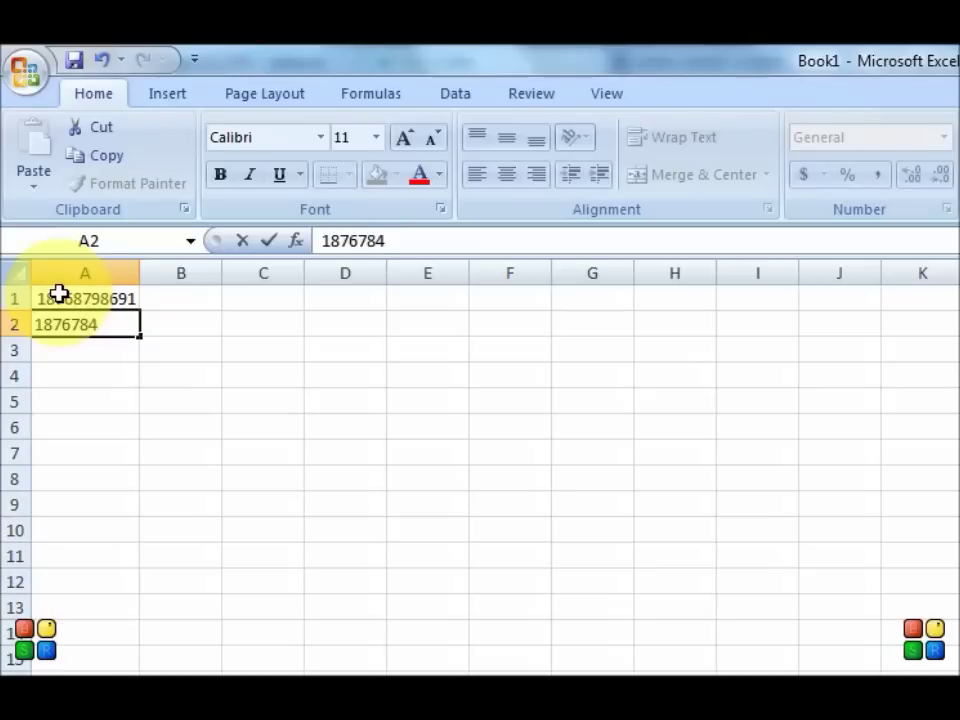
pyautogui.press('Return')
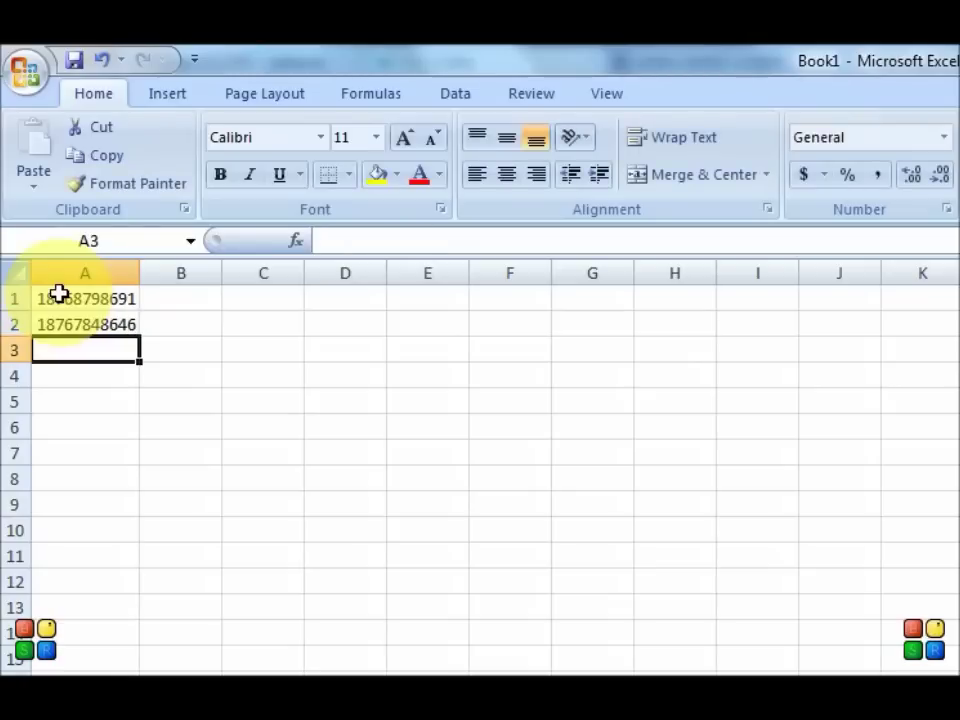
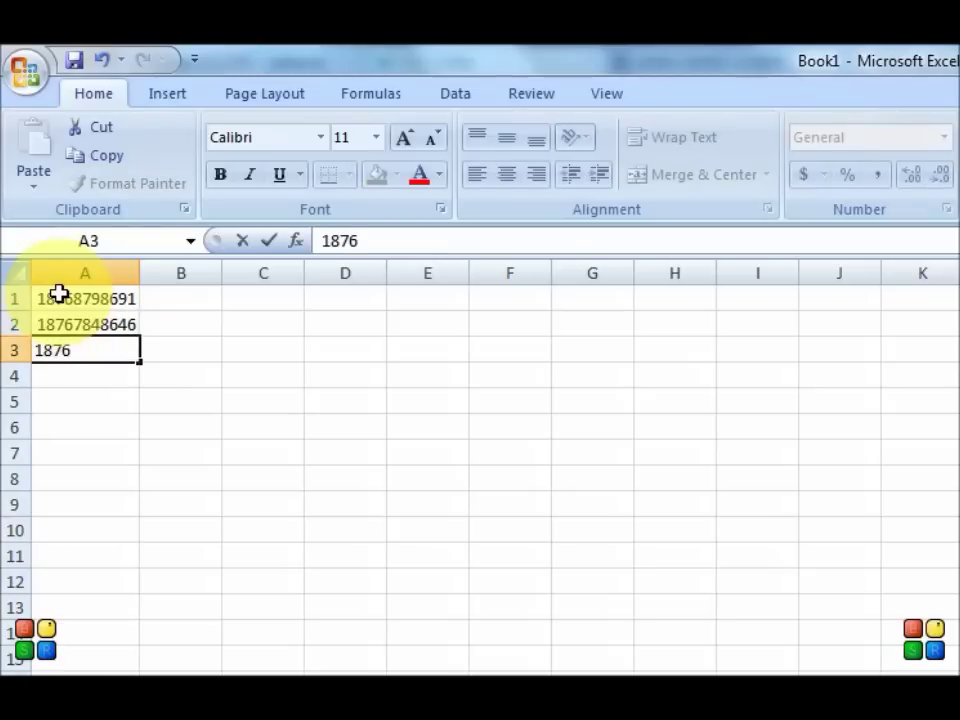
pyautogui.press('Return')
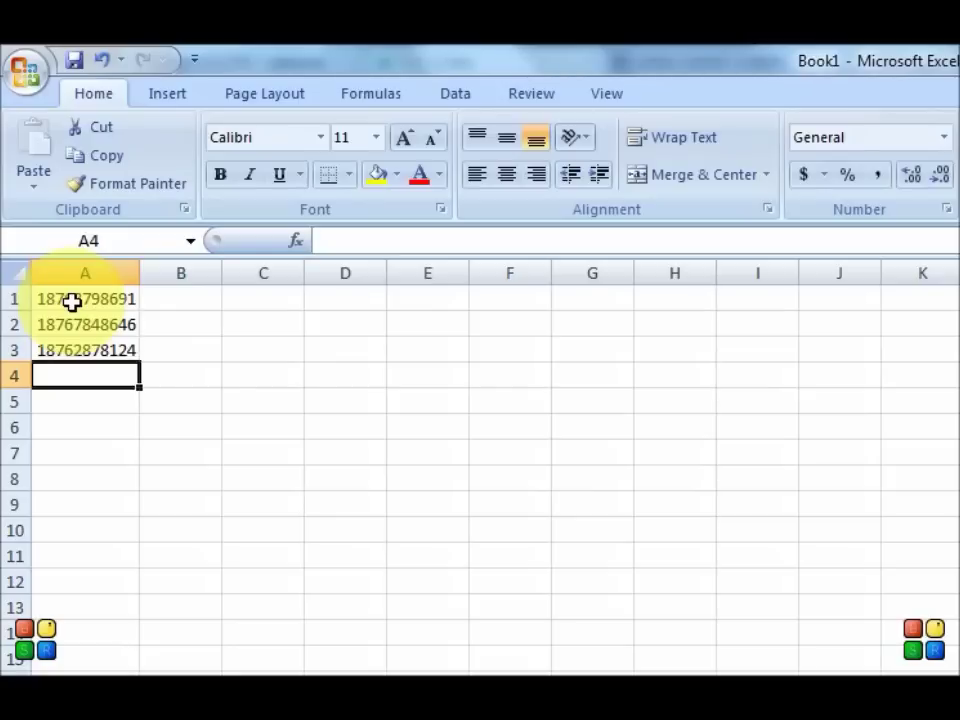
pyautogui.click(76, 60)
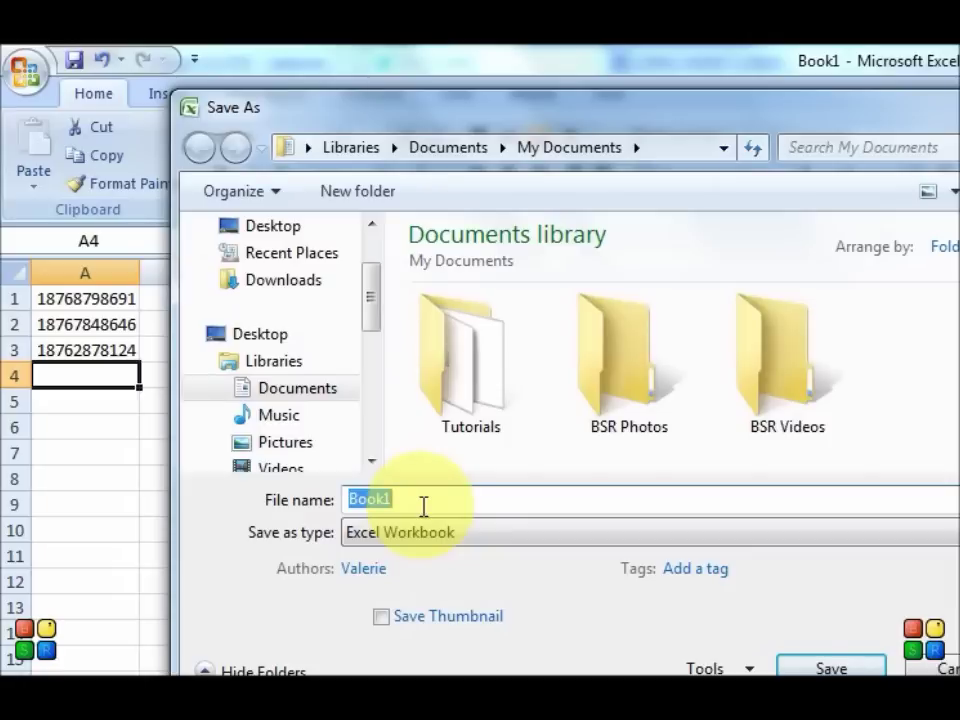
# Step: Set the Save As file type to CSV (Comma delimited), keeping Book1 as the file name
pyautogui.click(379, 542)
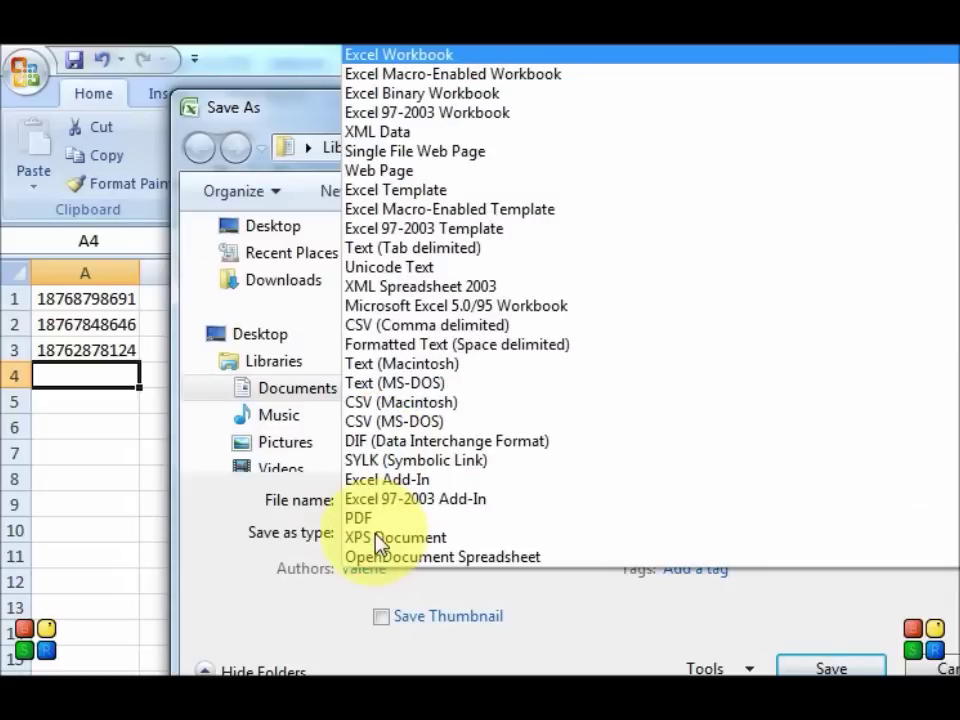
pyautogui.click(540, 600)
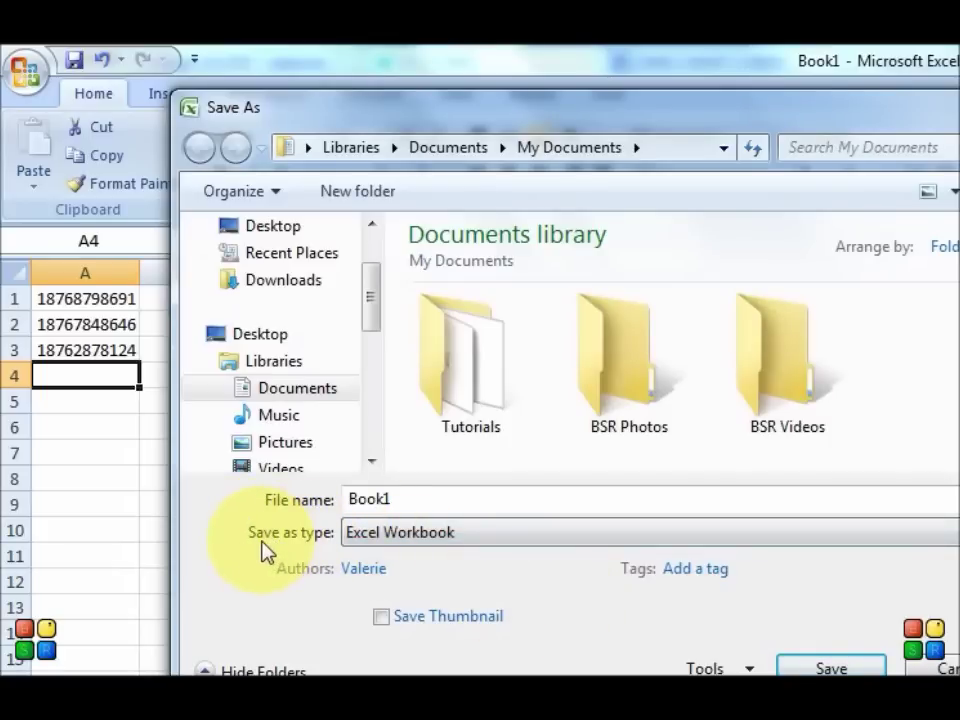
pyautogui.click(444, 544)
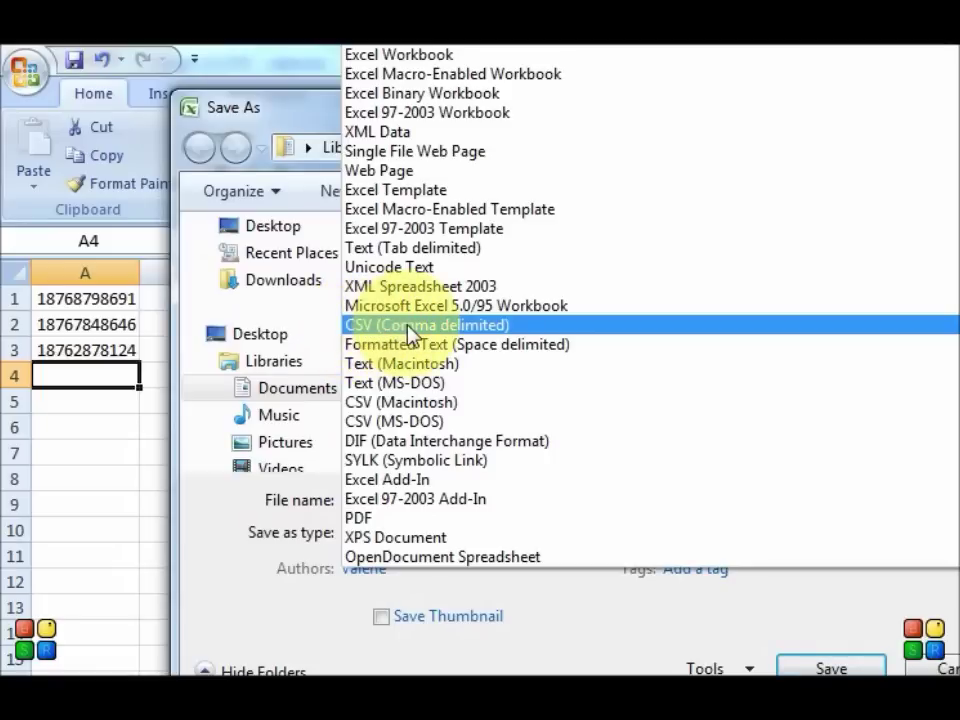
pyautogui.click(484, 324)
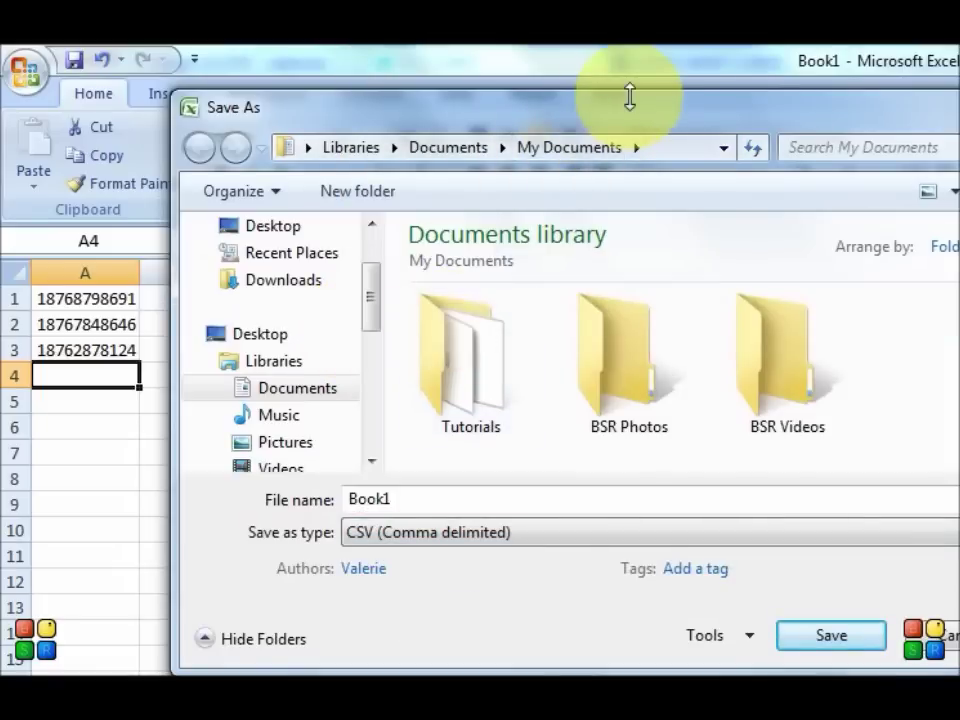
pyautogui.moveTo(636, 114); pyautogui.dragTo(478, 71)
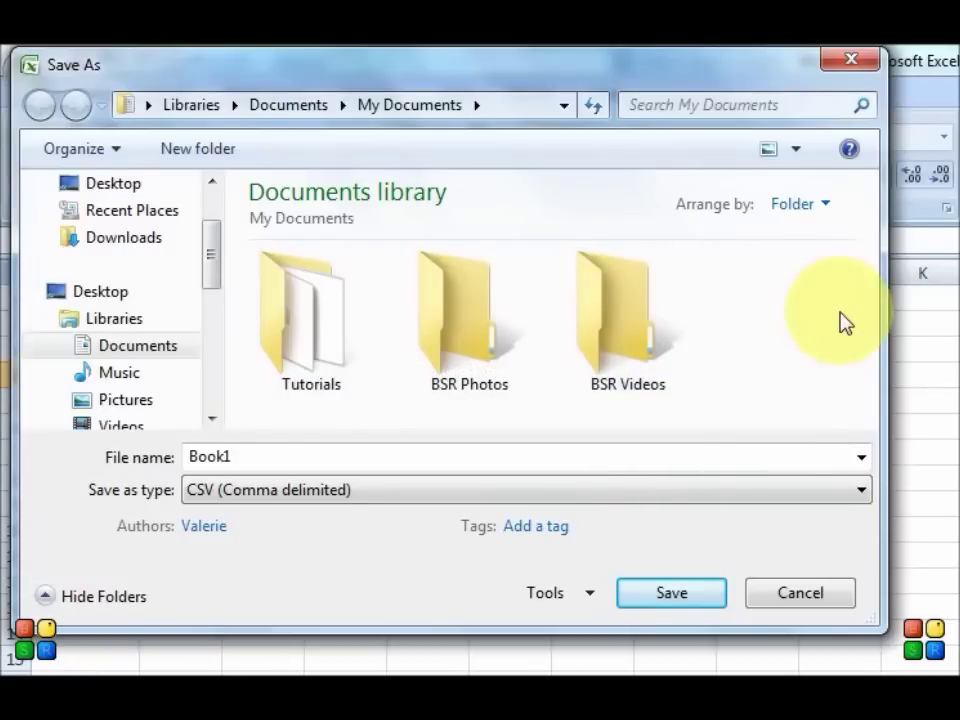
# Step: Save as Book1.csv, accepting the active-sheet-only warning and keeping the CSV format
pyautogui.click(669, 598)
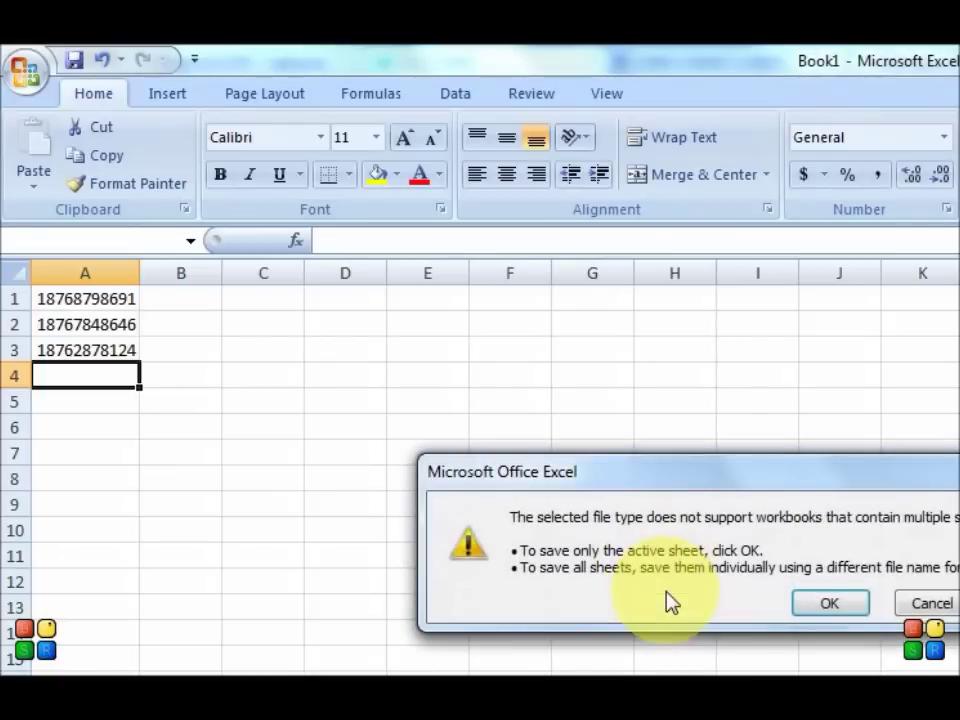
pyautogui.moveTo(636, 478); pyautogui.dragTo(268, 322)
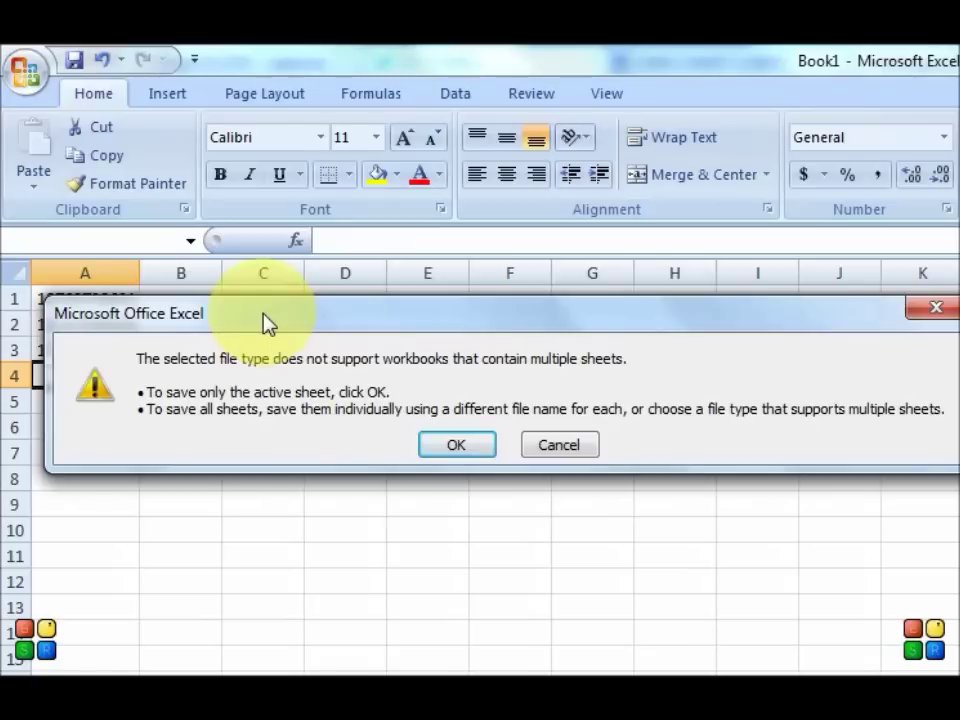
pyautogui.click(474, 449)
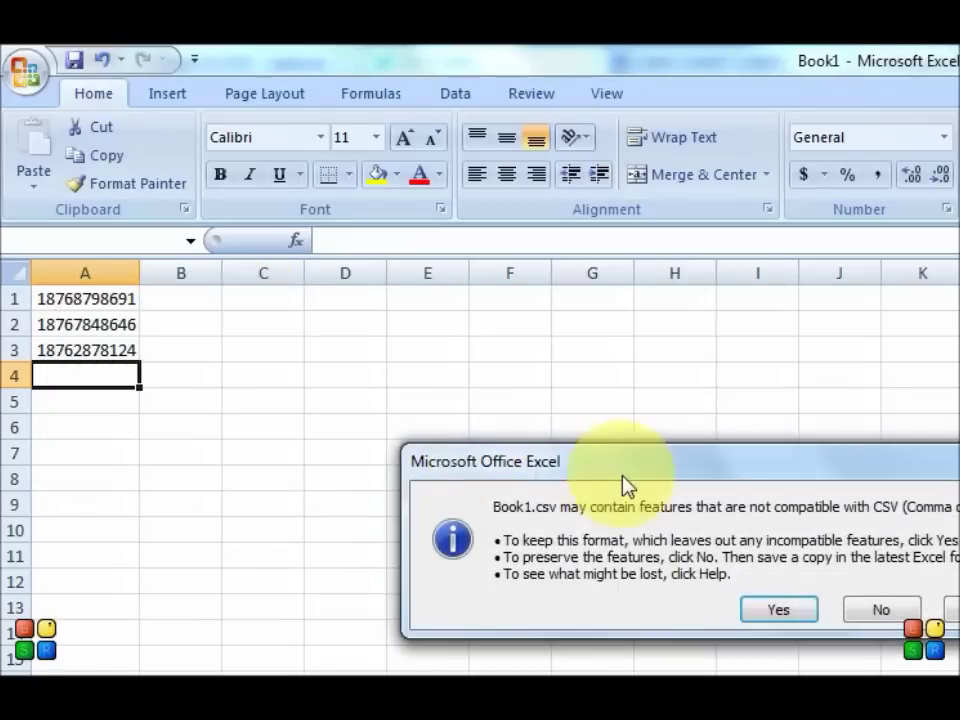
pyautogui.moveTo(671, 460); pyautogui.dragTo(281, 287)
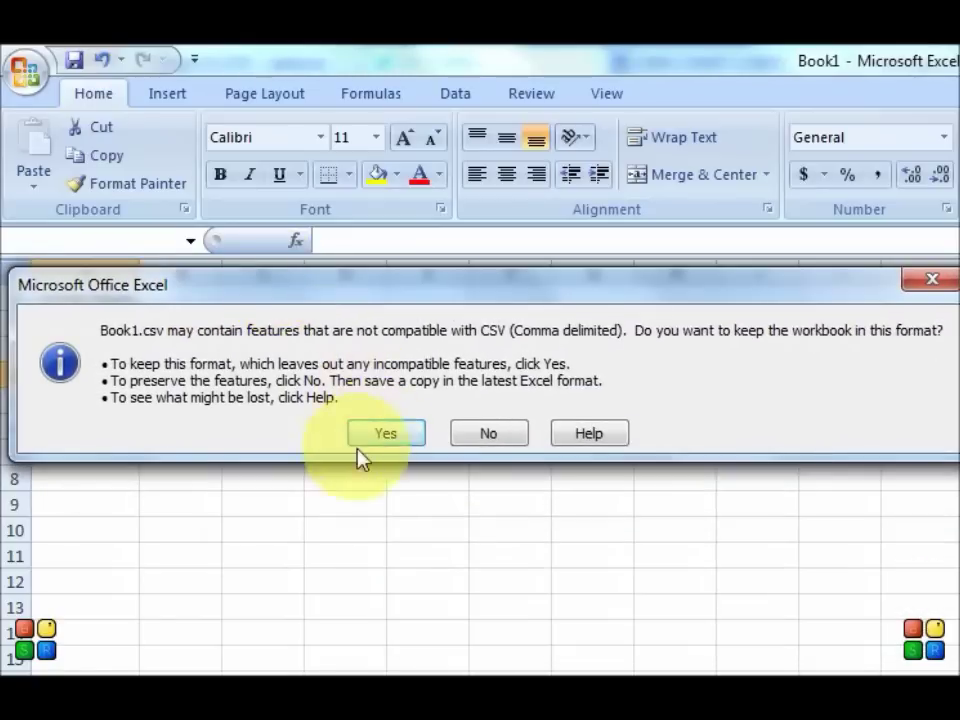
pyautogui.click(394, 438)
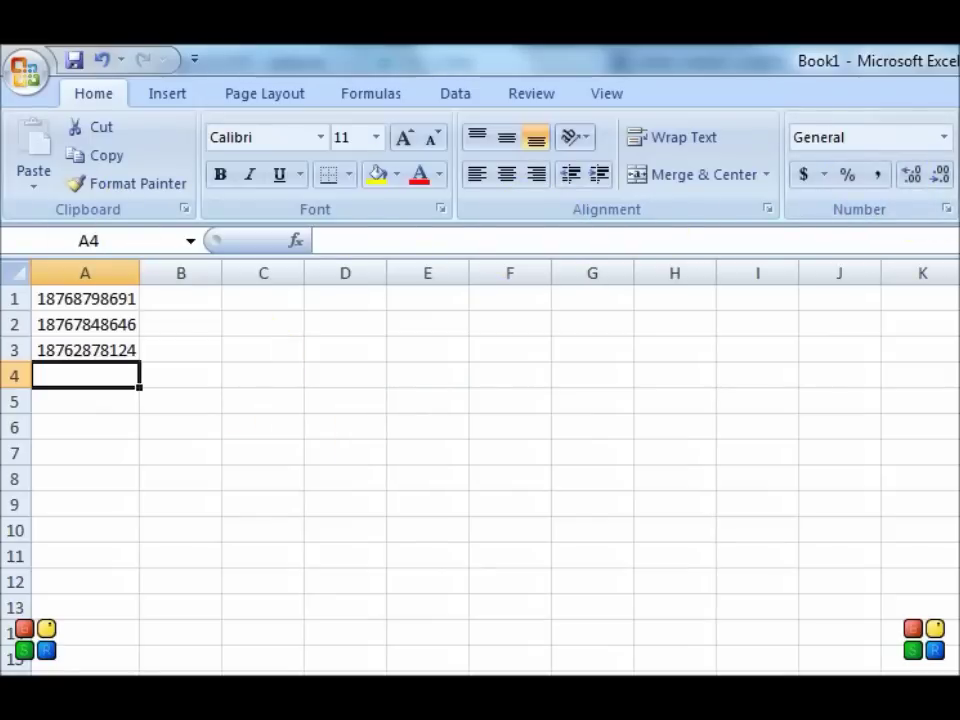
# Step: Close the Book1.csv workbook with Alt+F4, saving its changes when prompted
pyautogui.hotkey('alt', 'F4')
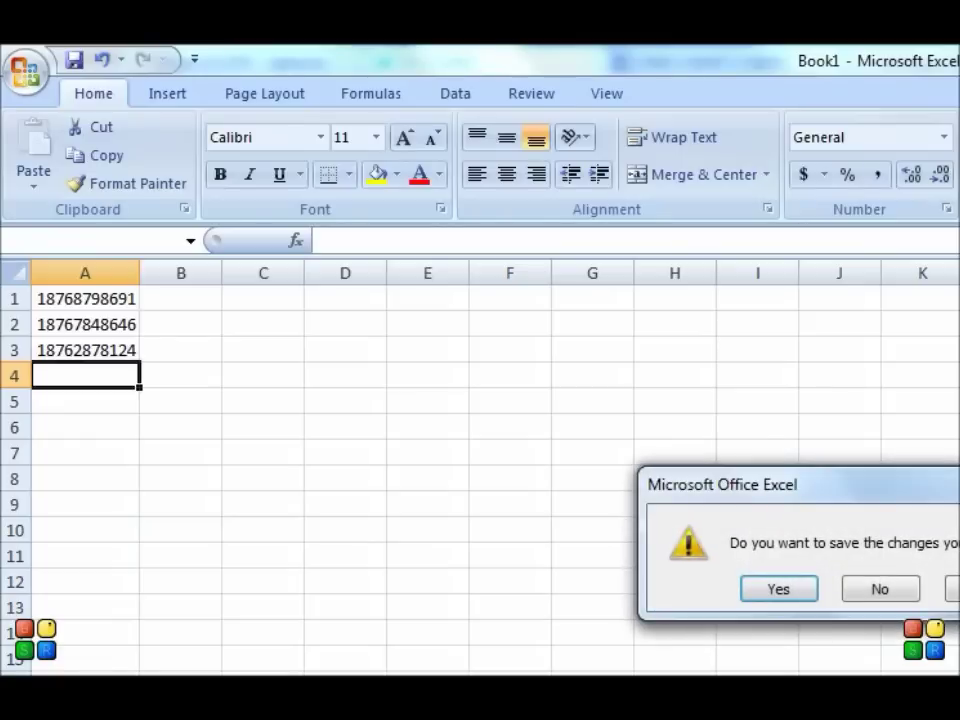
pyautogui.moveTo(790, 488); pyautogui.dragTo(407, 418)
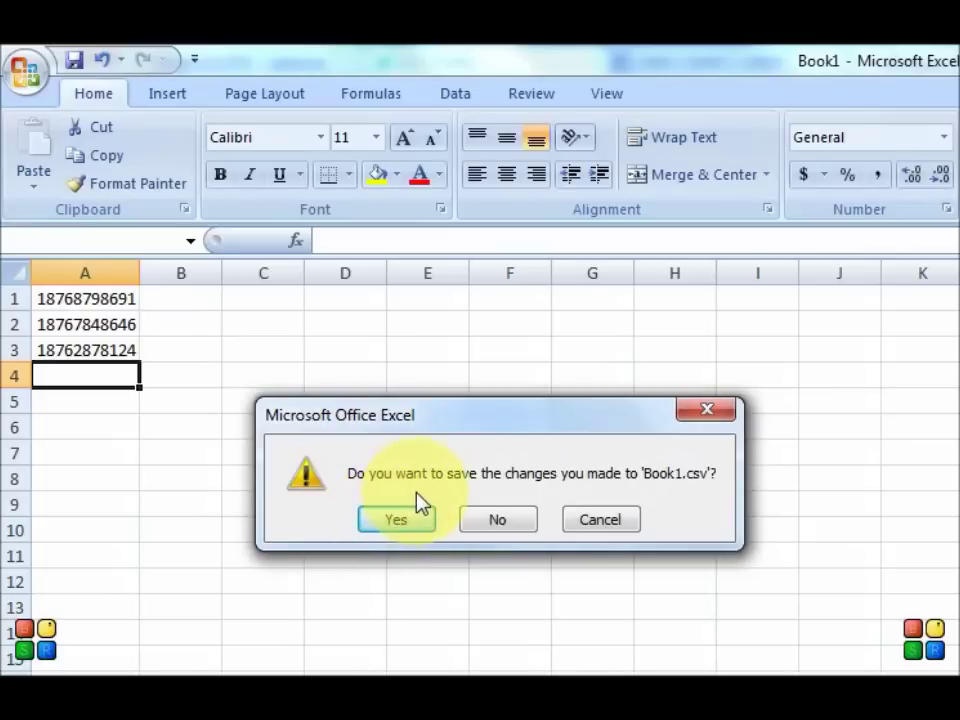
pyautogui.click(508, 527)
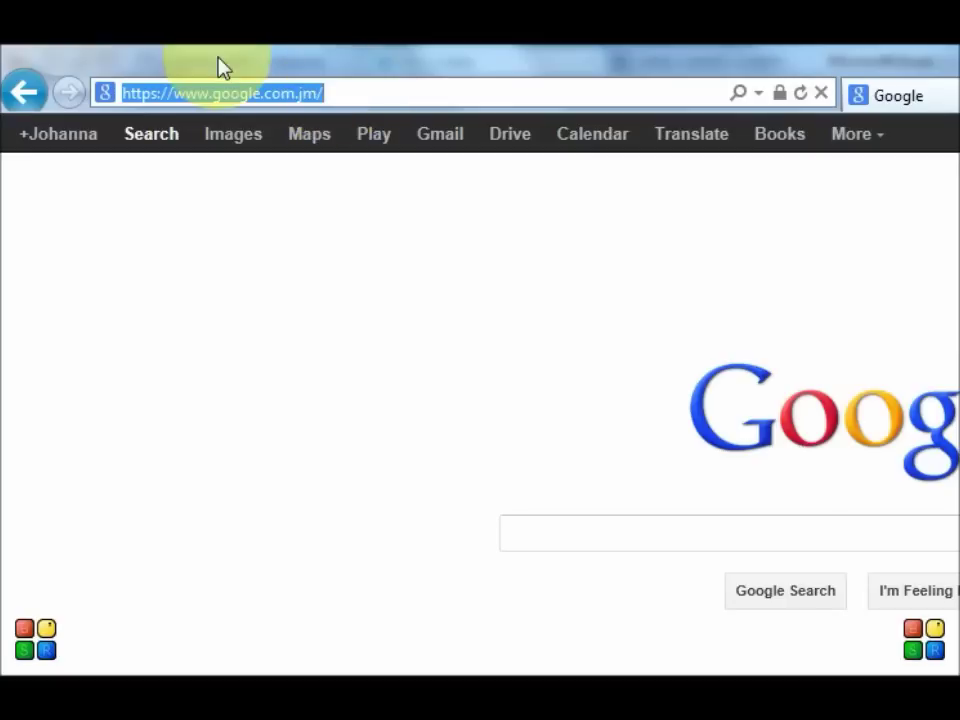
pyautogui.write('www.bu')
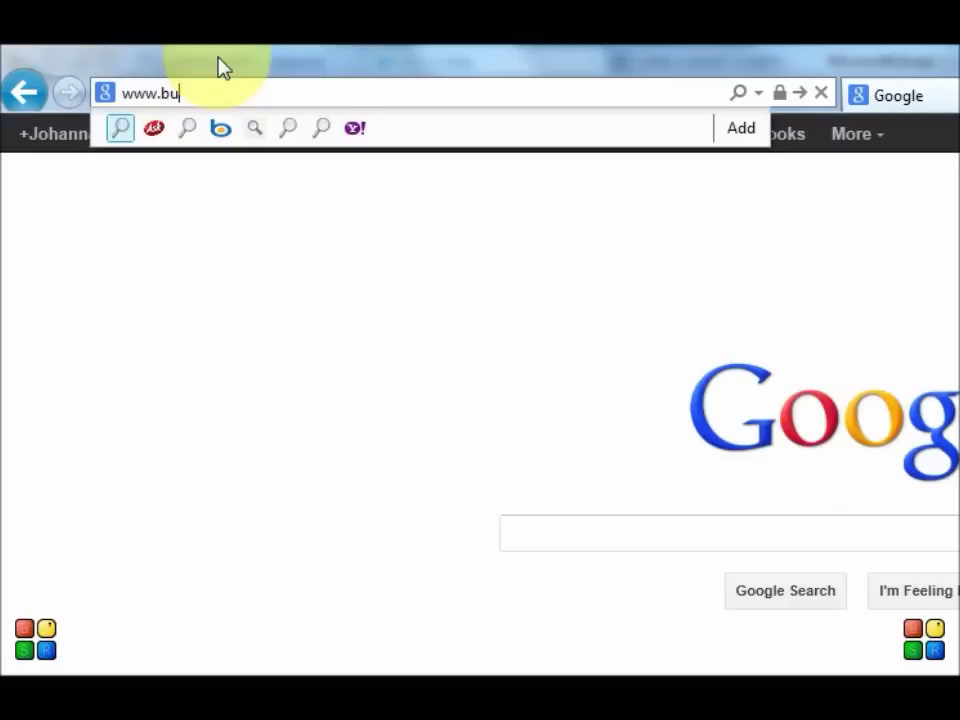
pyautogui.write('lksmsbyeps.com')
pyautogui.press('Return')
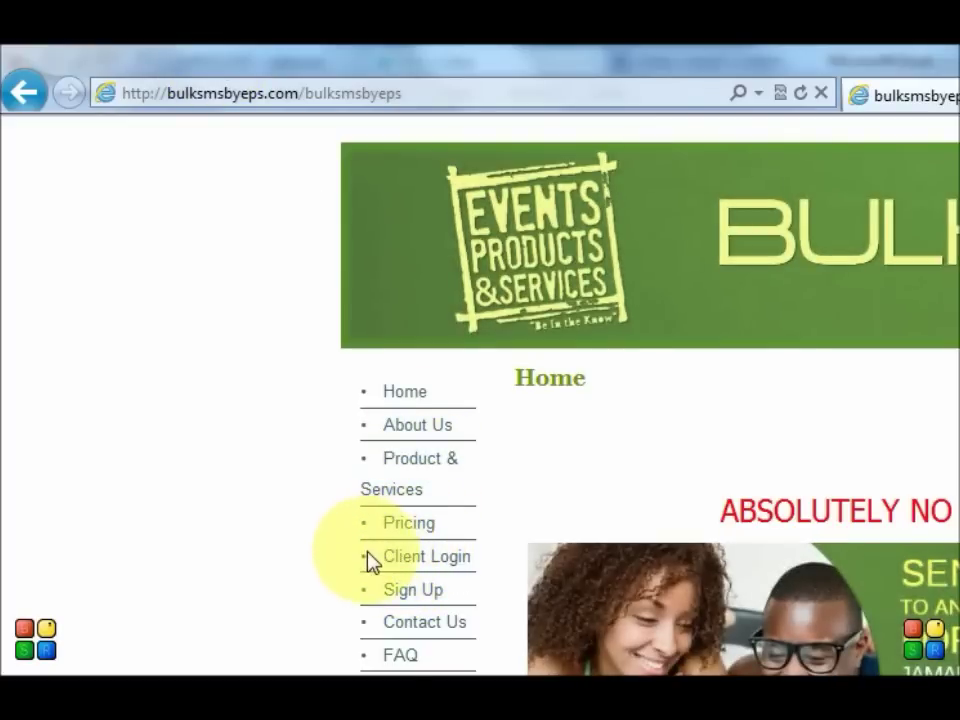
# Step: Open the site's Client Login page and move the browser over the spreadsheet
pyautogui.click(426, 566)
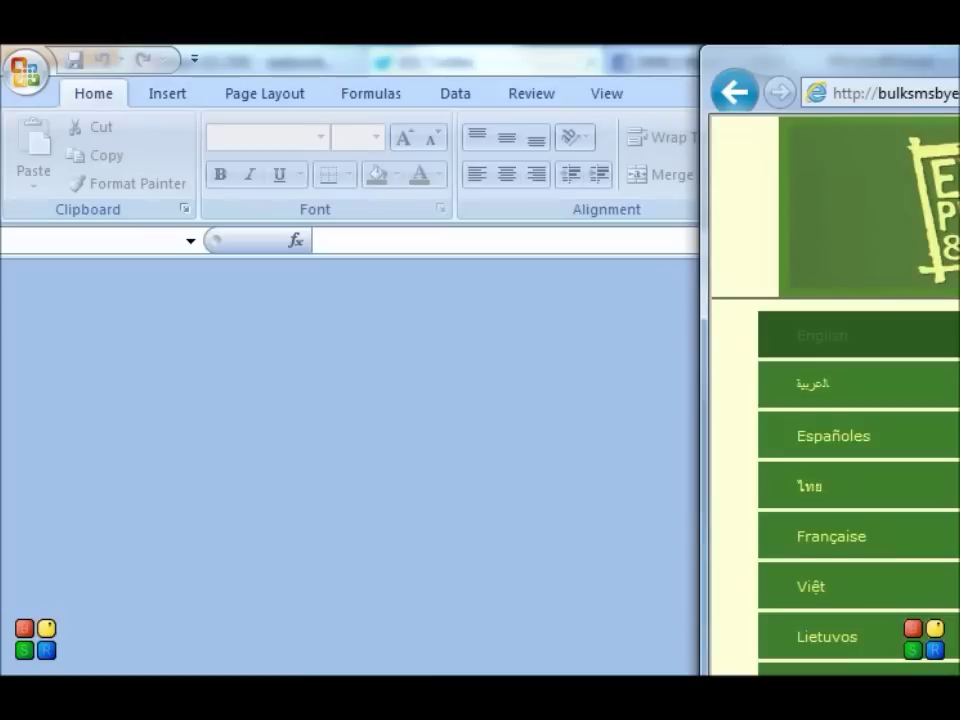
pyautogui.moveTo(959, 80); pyautogui.dragTo(321, 88)
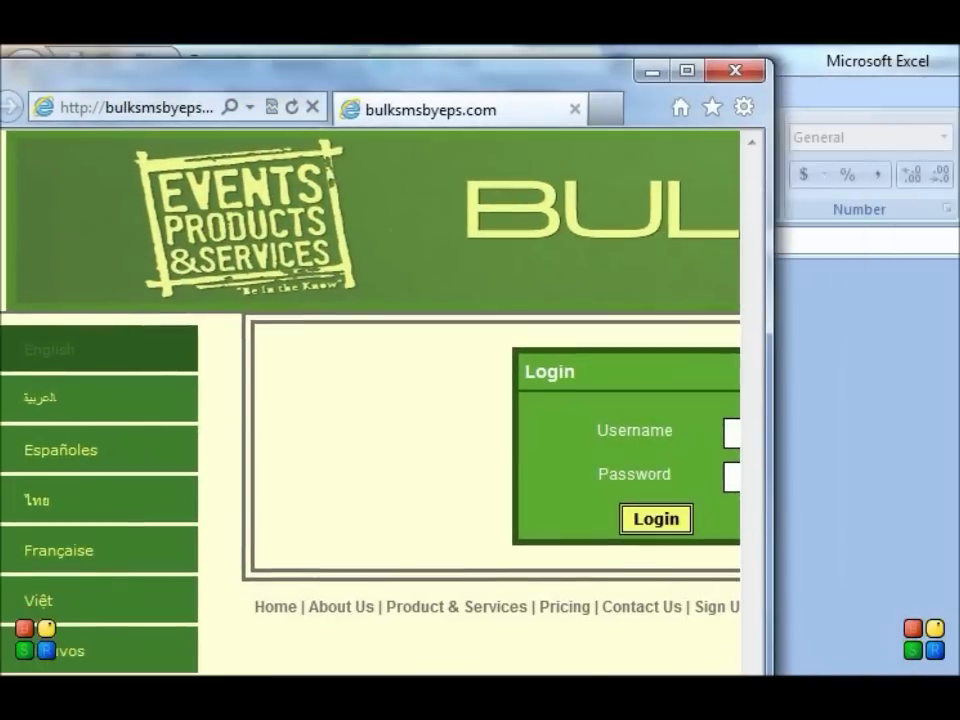
# Step: Fill in the account username and password on the login form and submit it
pyautogui.hscroll(5, 480, 450)
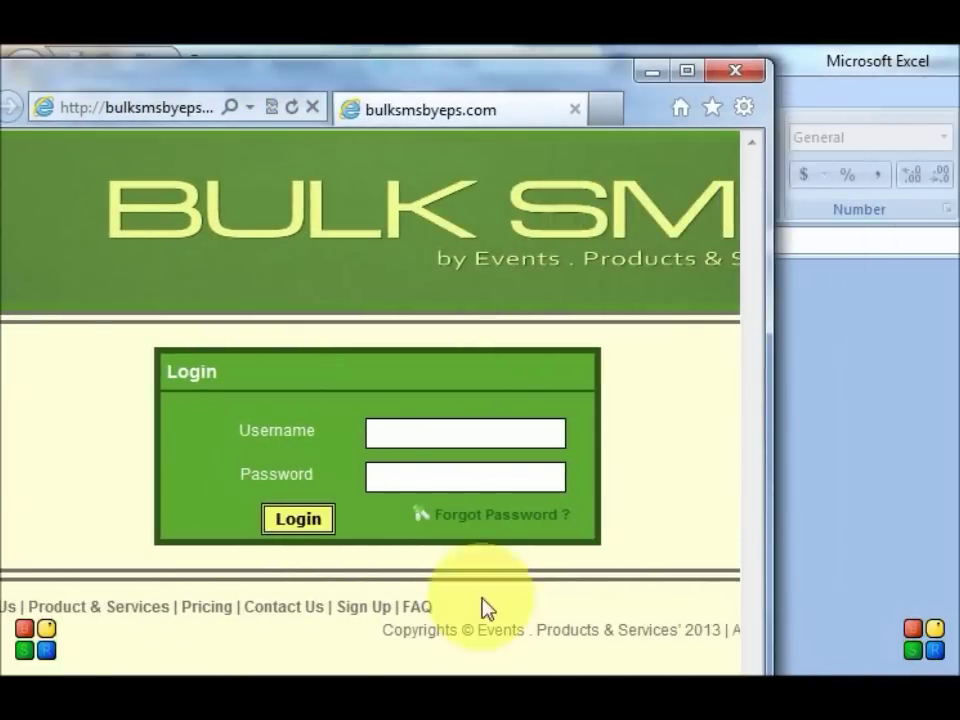
pyautogui.click(498, 432)
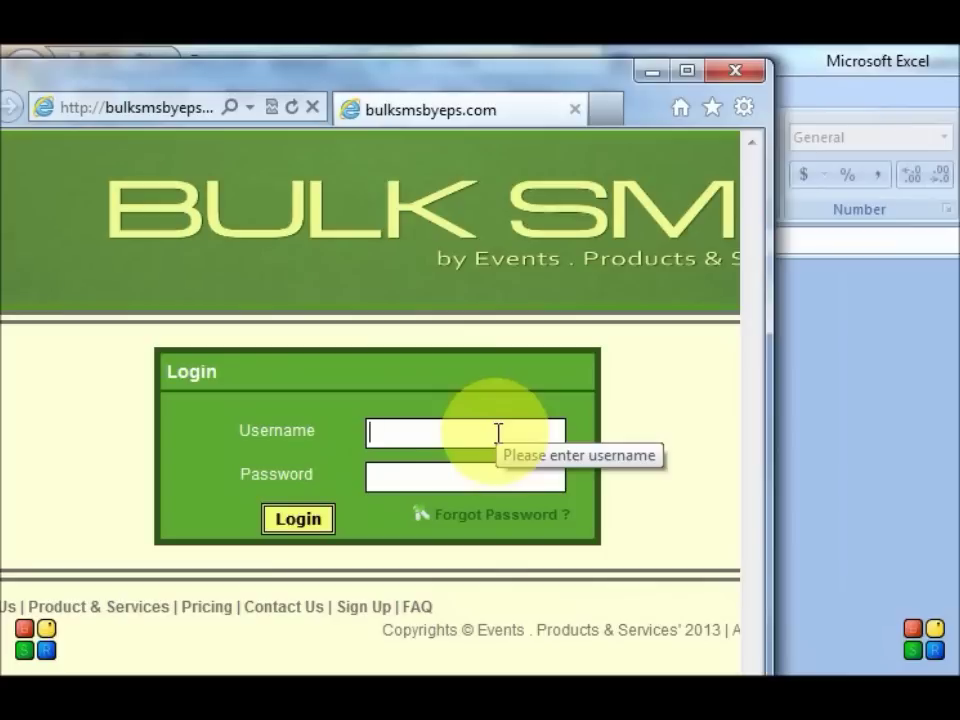
pyautogui.write('test')
pyautogui.press('BackSpace')
pyautogui.press('BackSpace')
pyautogui.press('BackSpace')
pyautogui.press('BackSpace')
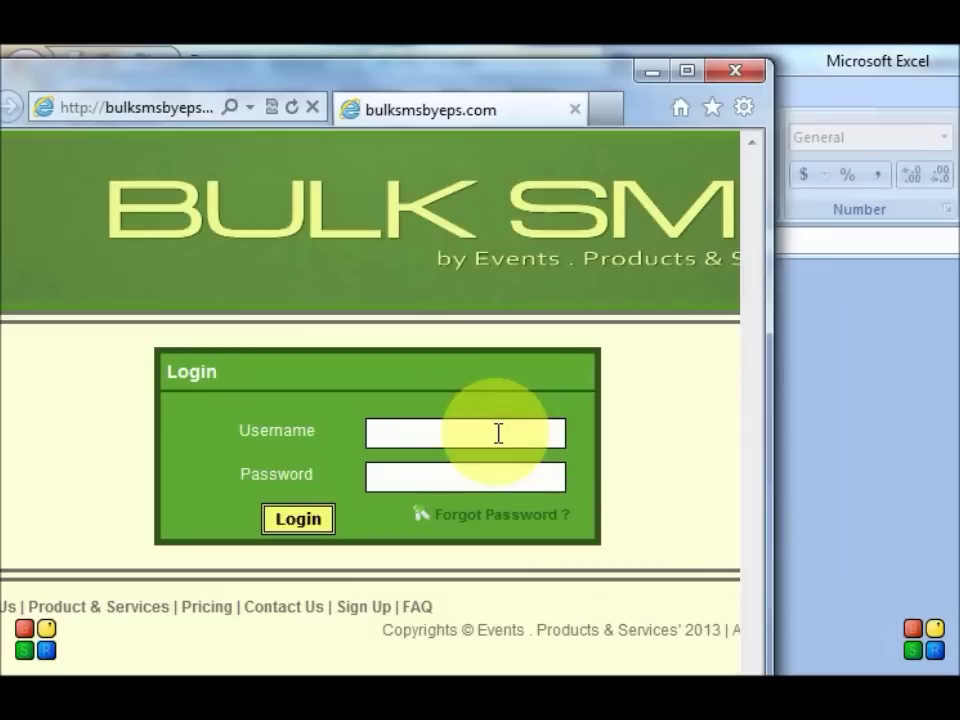
pyautogui.write('bsb-test')
pyautogui.click(405, 471)
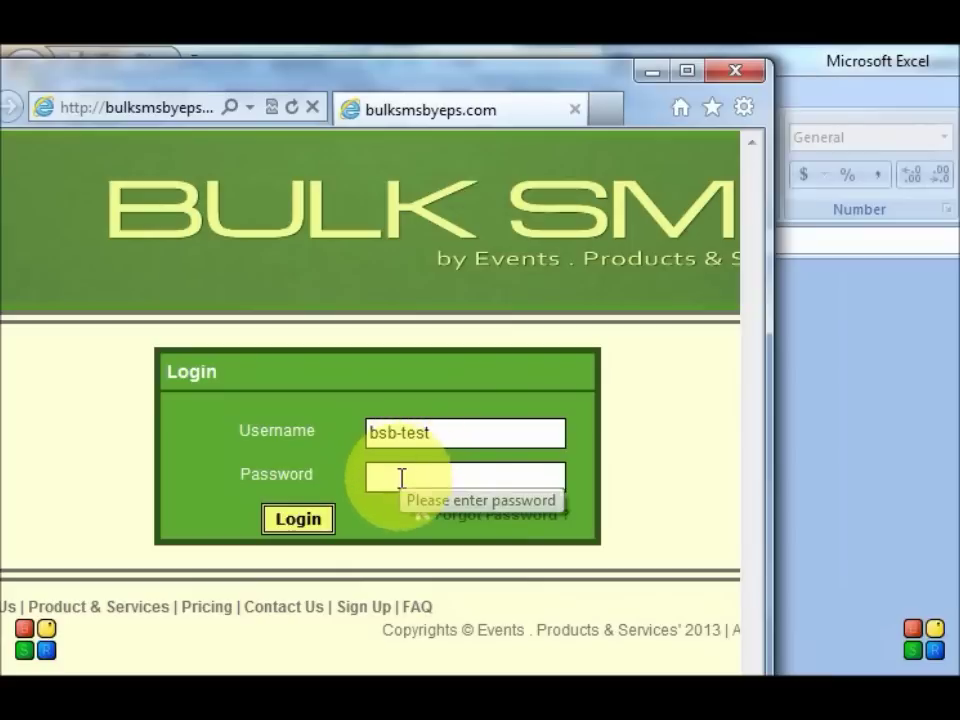
pyautogui.write('test123')
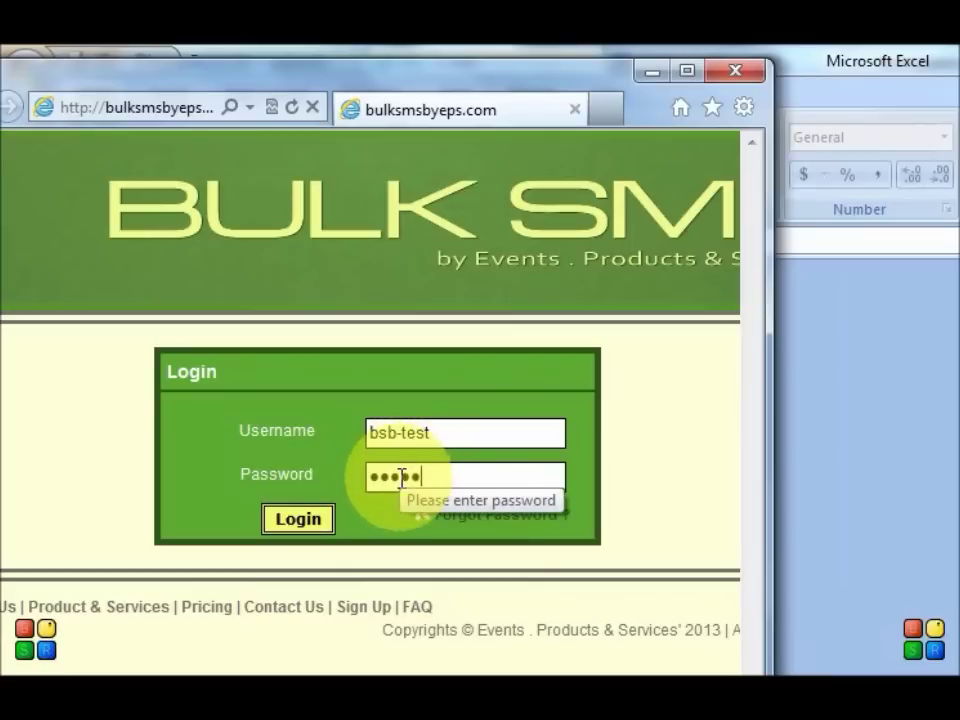
pyautogui.click(298, 527)
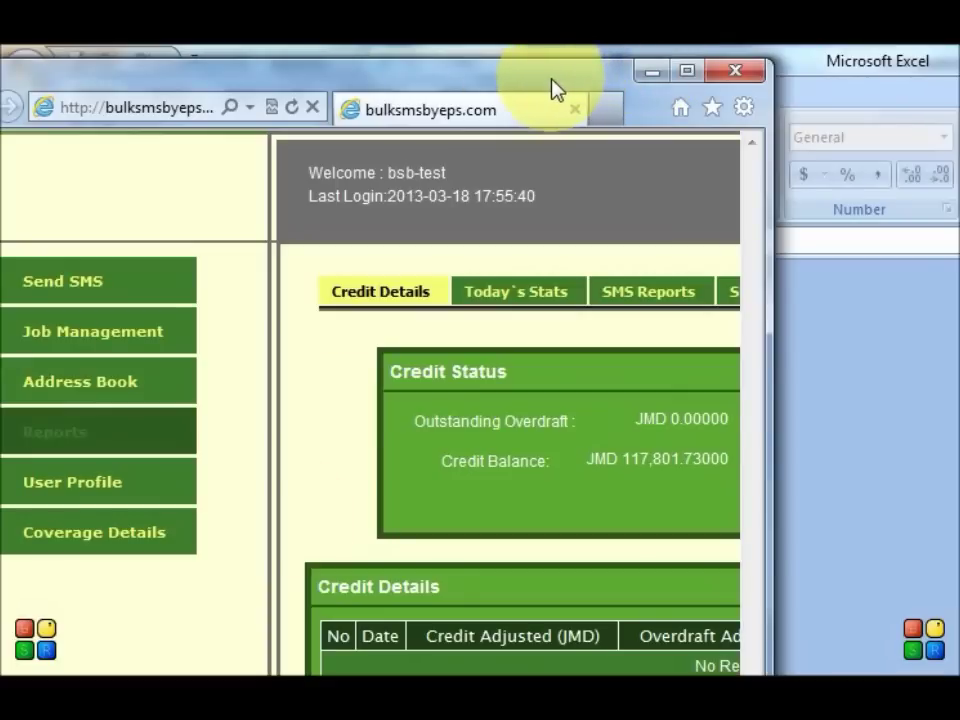
# Step: Open the Send SMS section from the dashboard's left menu
pyautogui.moveTo(555, 90); pyautogui.dragTo(663, 80)
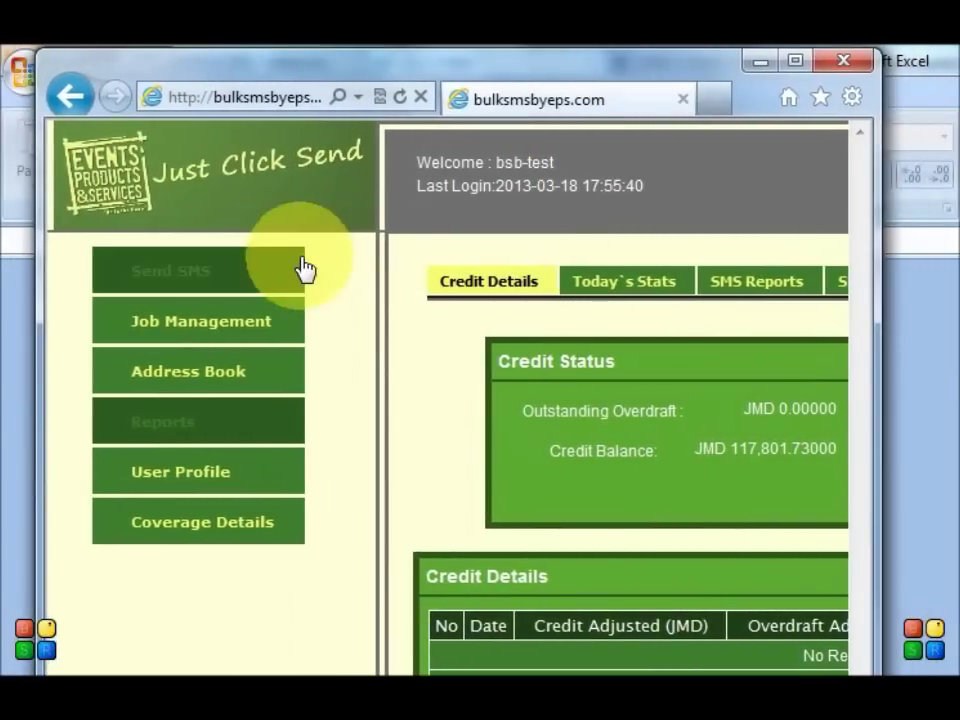
pyautogui.click(165, 286)
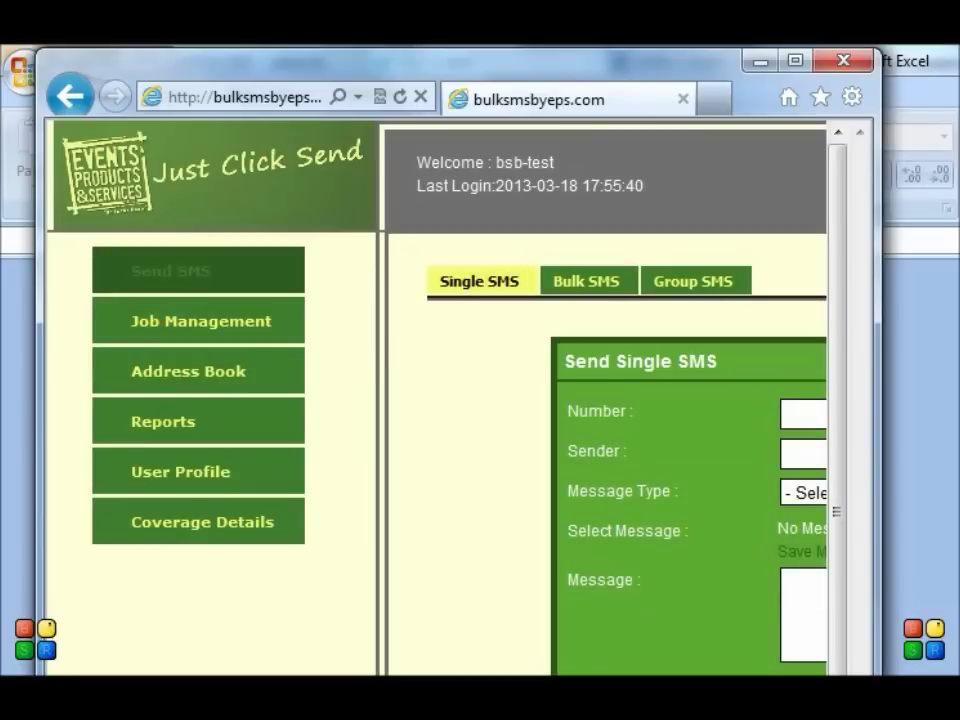
pyautogui.hscroll(5, 436, 400)
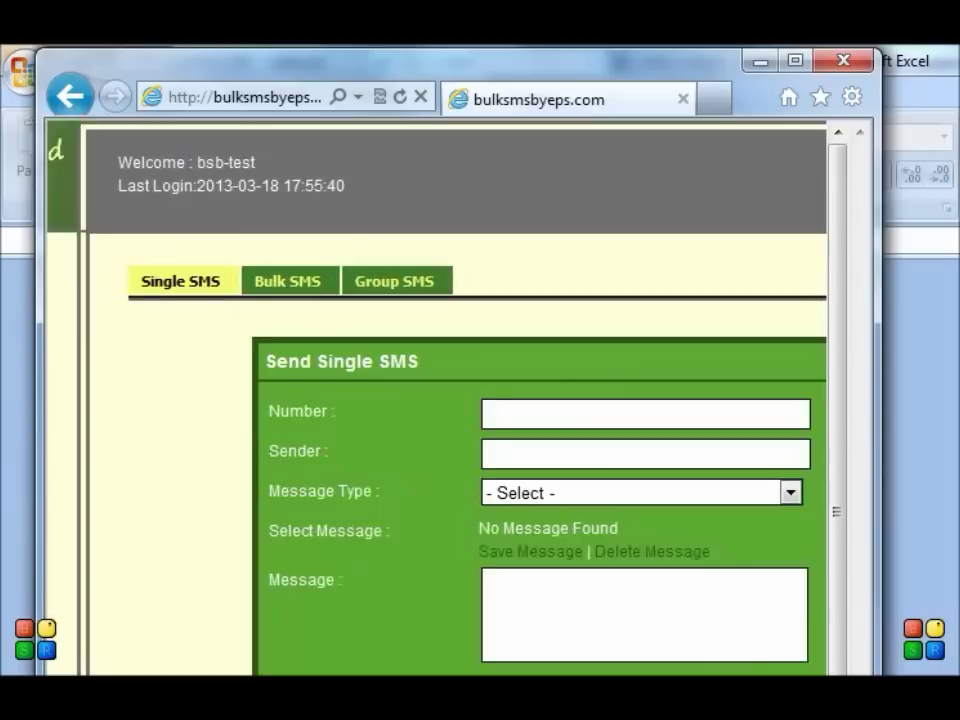
# Step: Switch to the Bulk SMS form and set its Message Type to Text
pyautogui.click(232, 294)
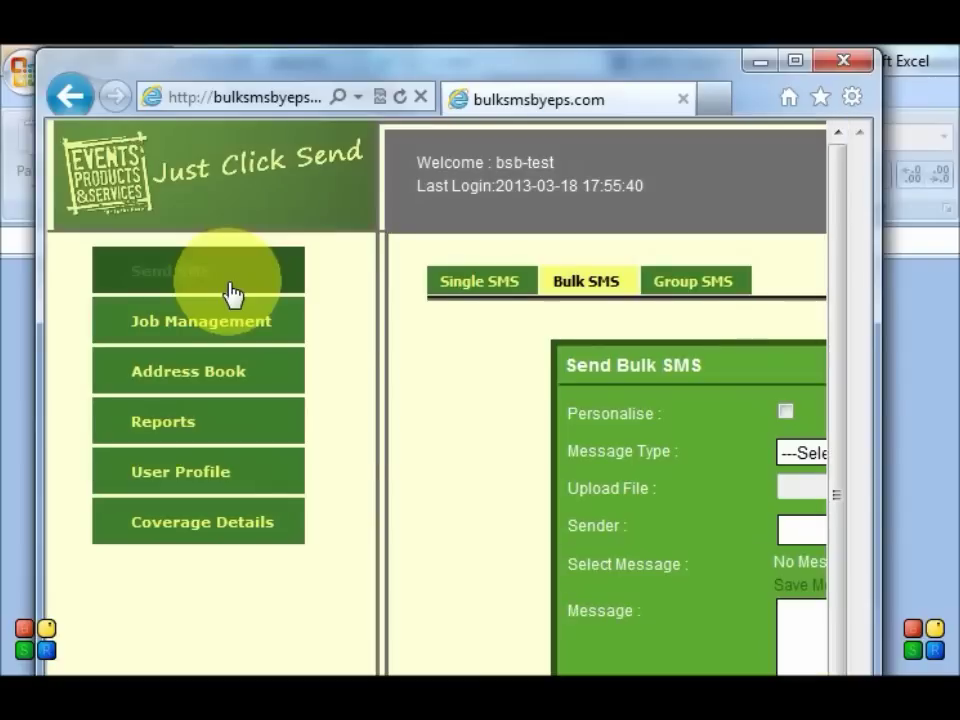
pyautogui.hscroll(5, 436, 400)
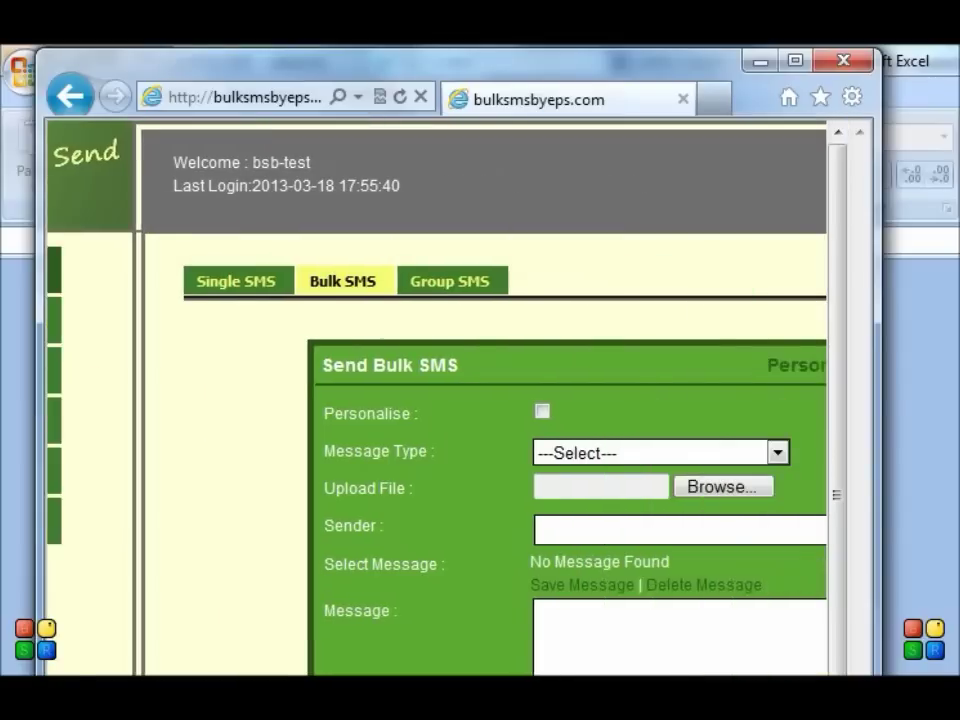
pyautogui.moveTo(840, 225); pyautogui.dragTo(836, 311)
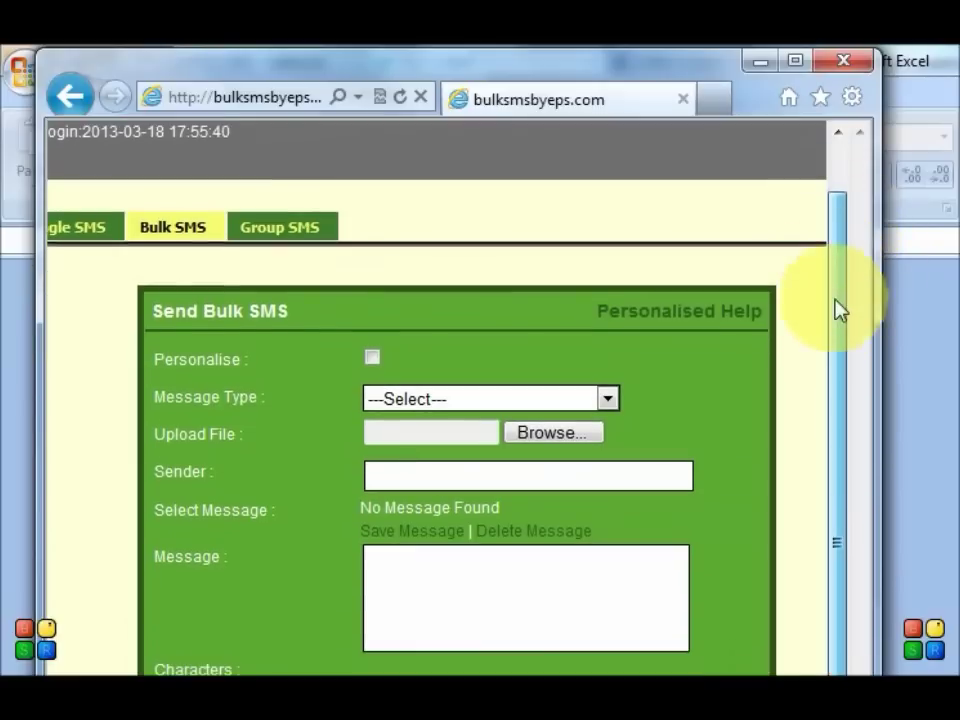
pyautogui.click(403, 405)
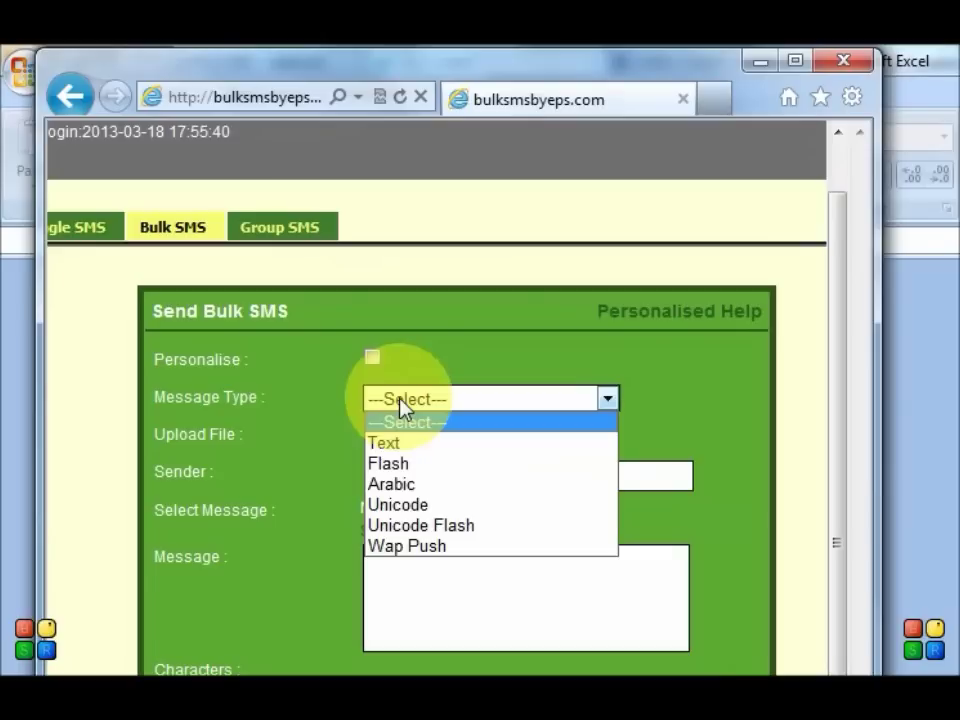
pyautogui.click(387, 447)
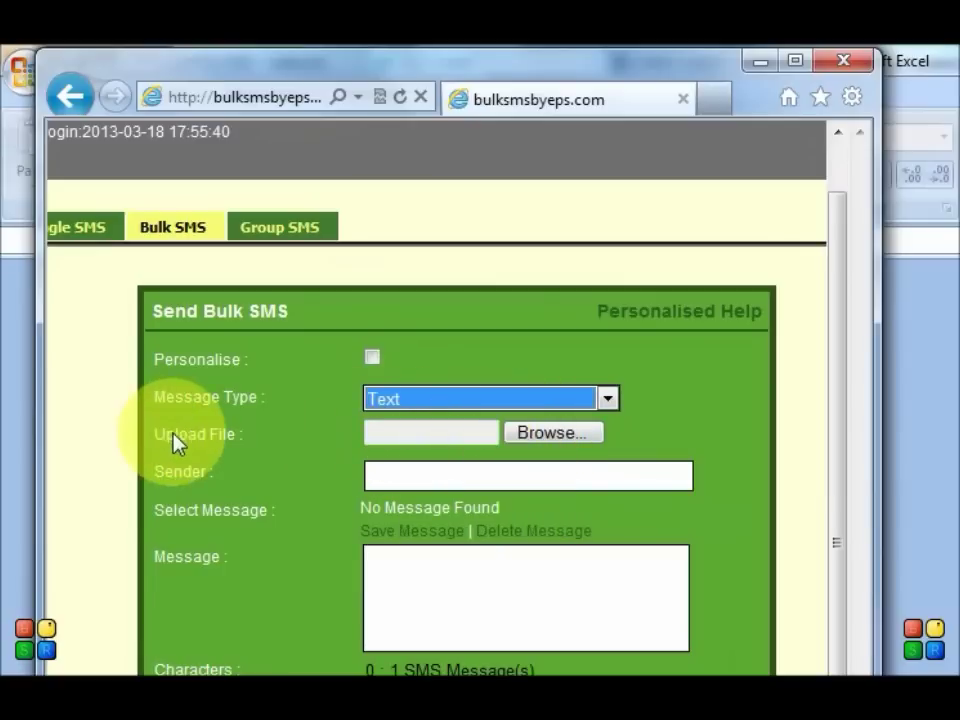
pyautogui.click(586, 438)
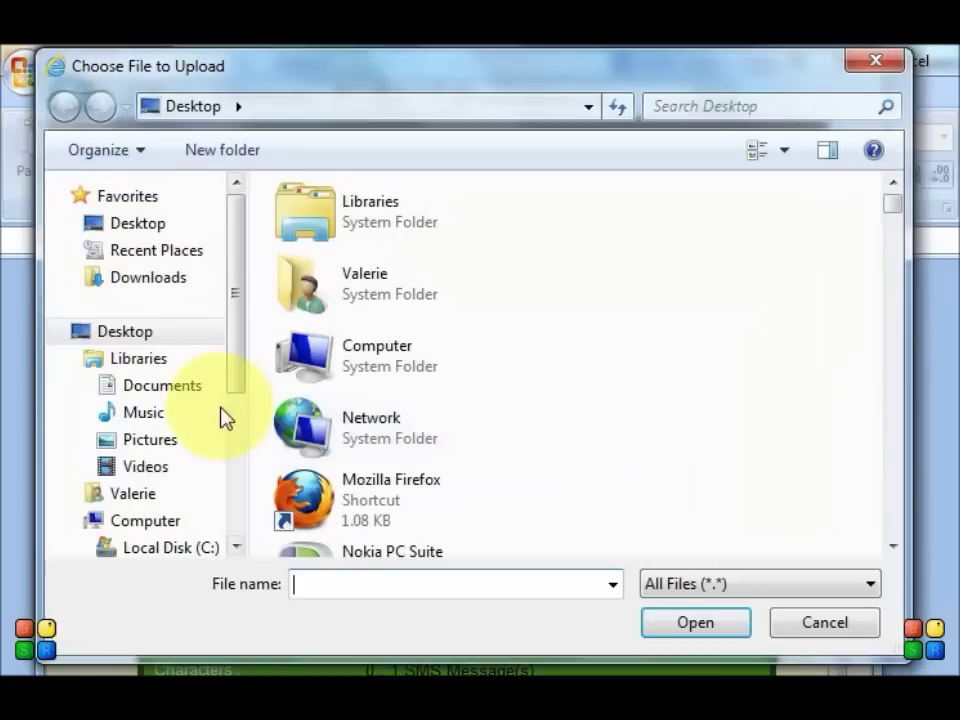
# Step: Attach Book1 from the Documents library as the upload file
pyautogui.click(168, 387)
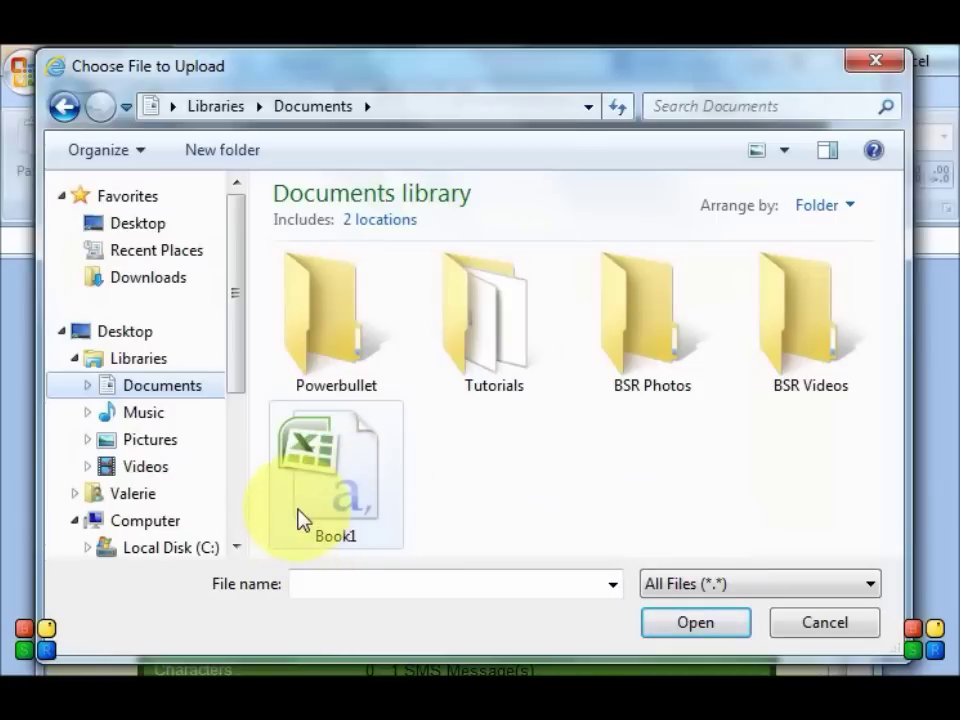
pyautogui.click(335, 490)
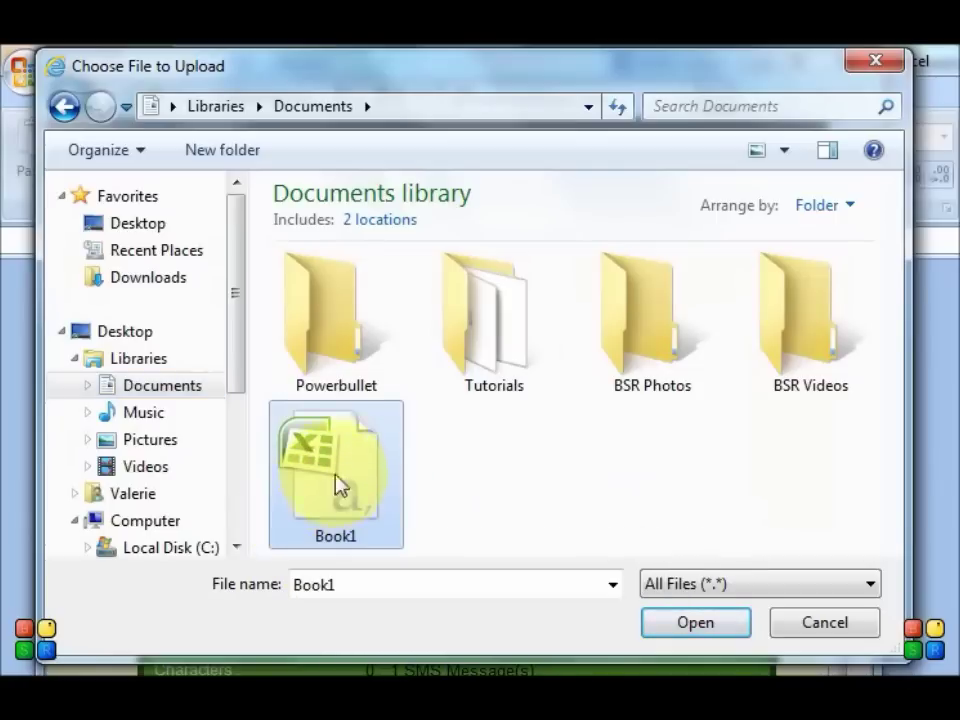
pyautogui.click(694, 630)
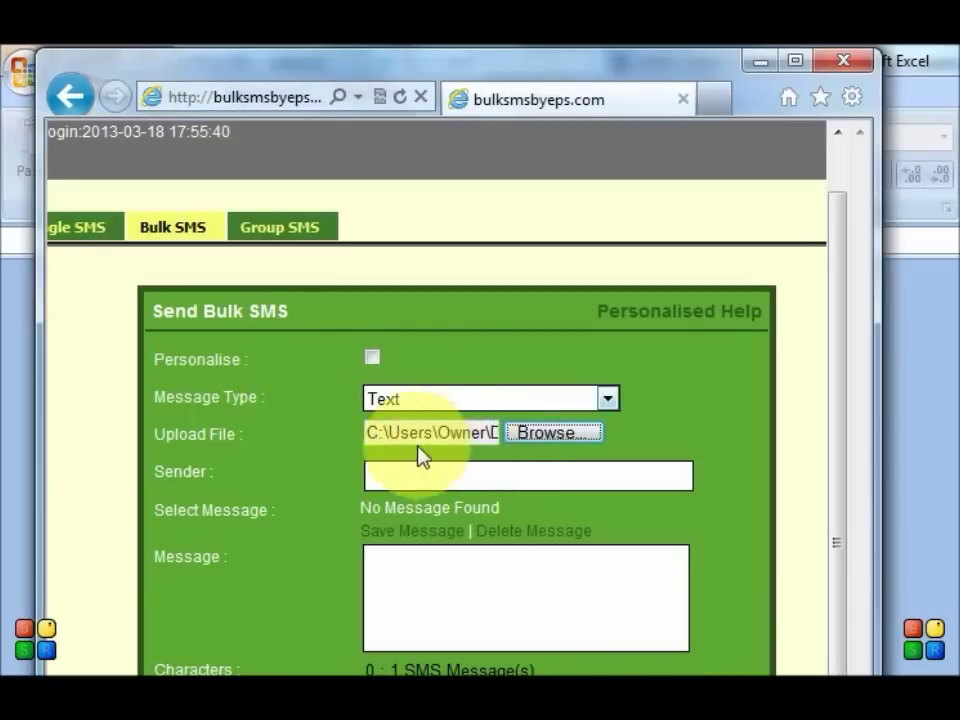
# Step: Enter 'Ads by EPS' as the sender and a short 29-character greeting giving the sender's first name
pyautogui.click(407, 471)
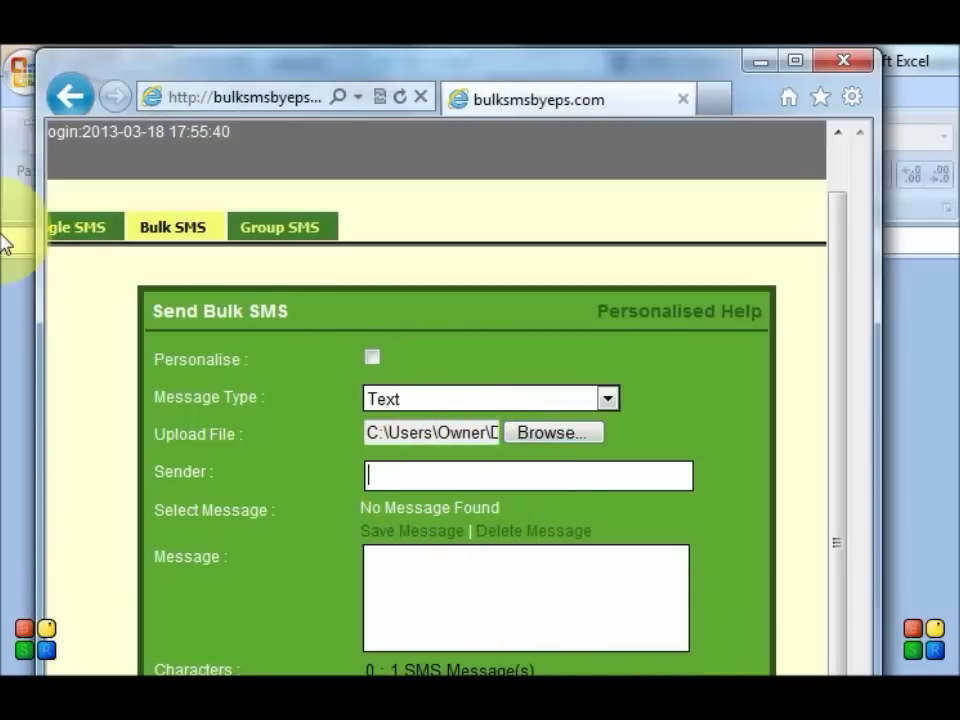
pyautogui.write('Ads by EPS')
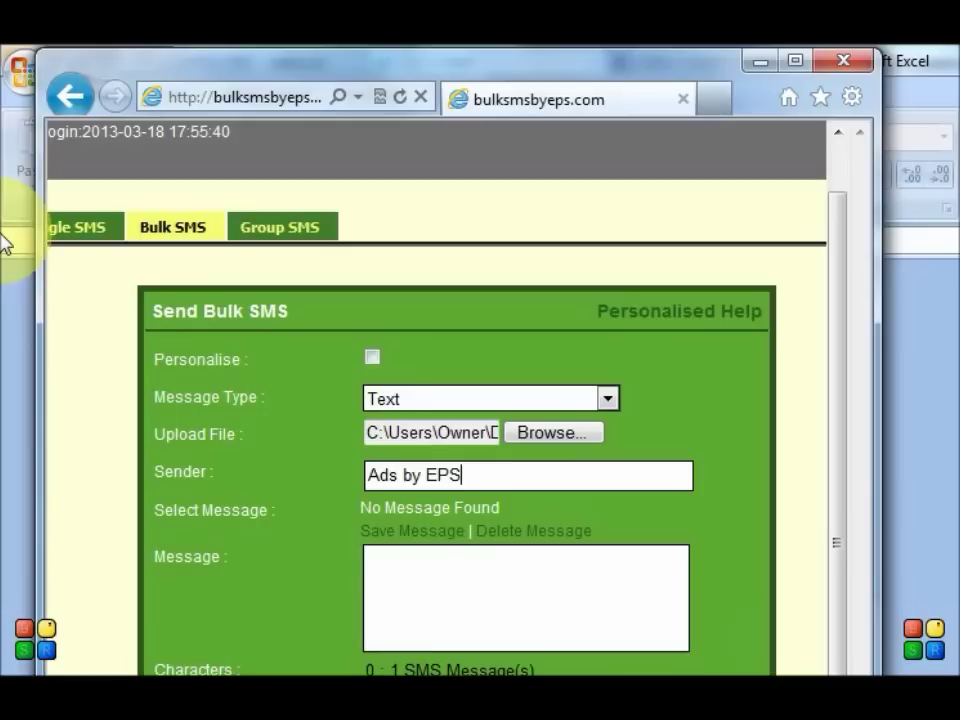
pyautogui.click(428, 572)
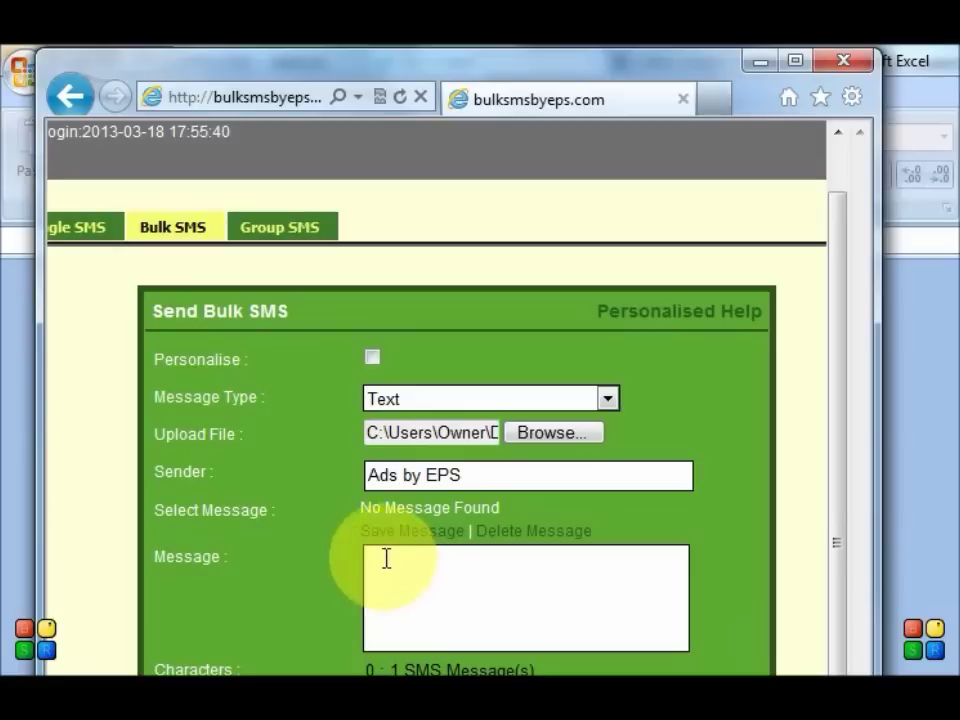
pyautogui.write('H')
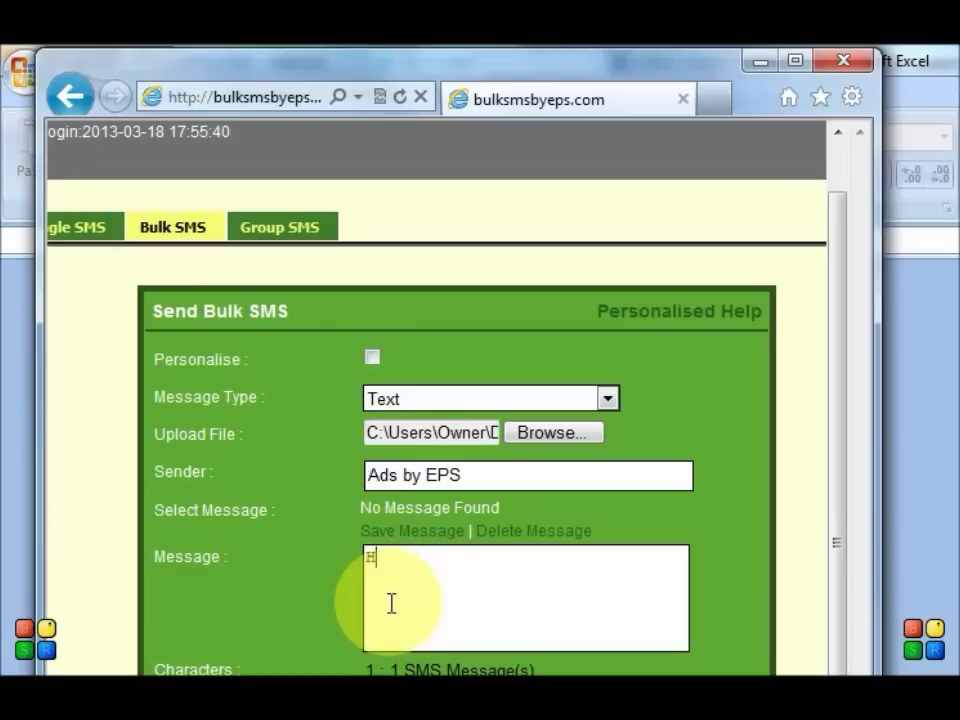
pyautogui.write('ello. My name is Jo')
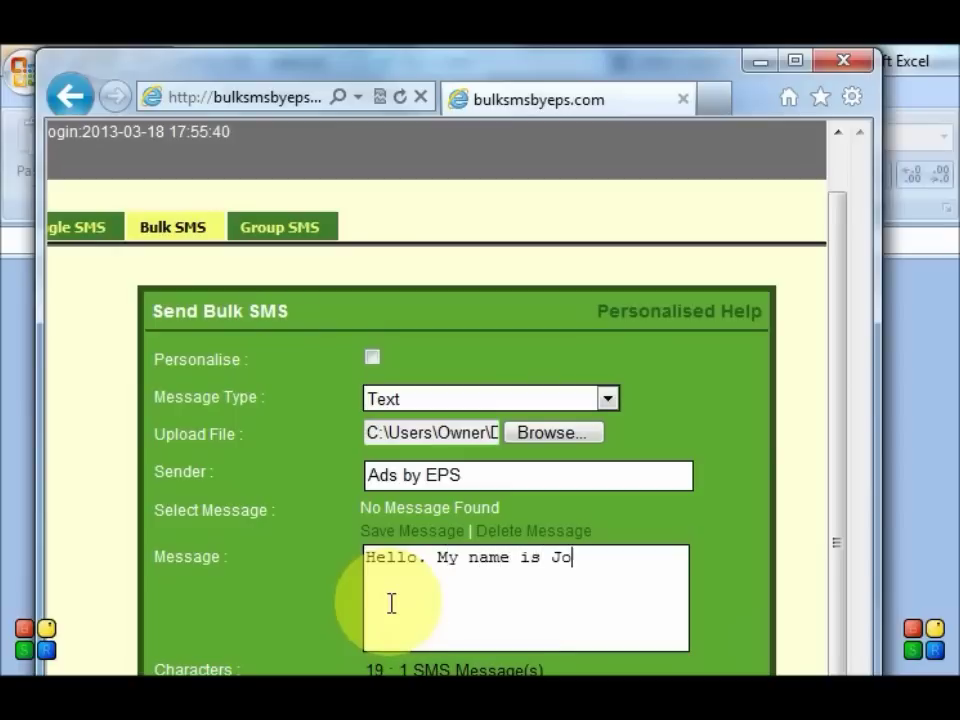
pyautogui.write('hanna ! ')
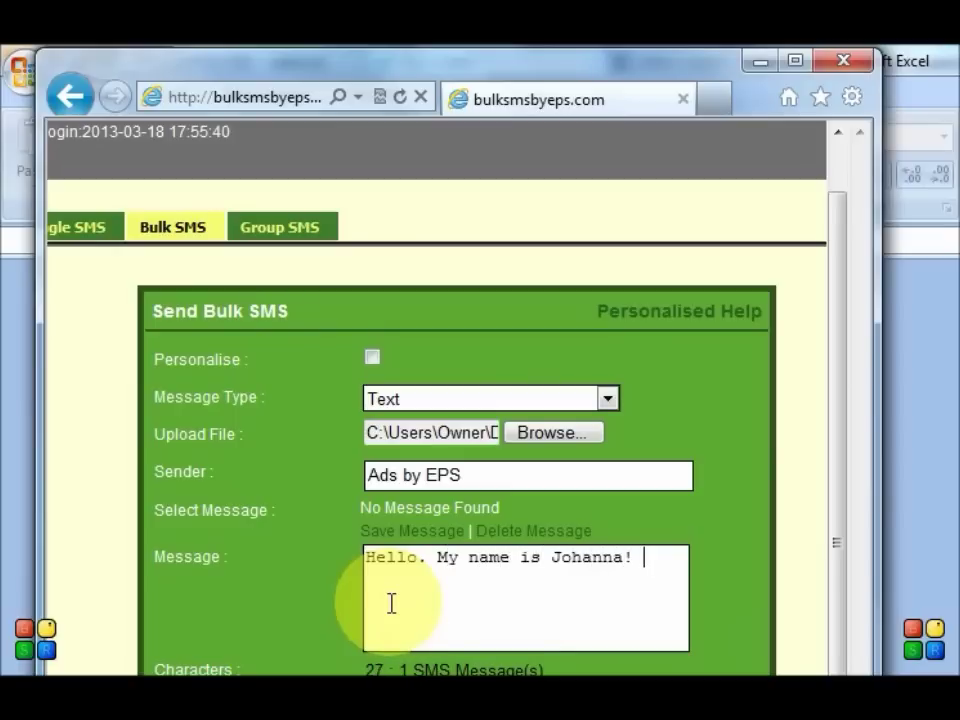
pyautogui.write(':)')
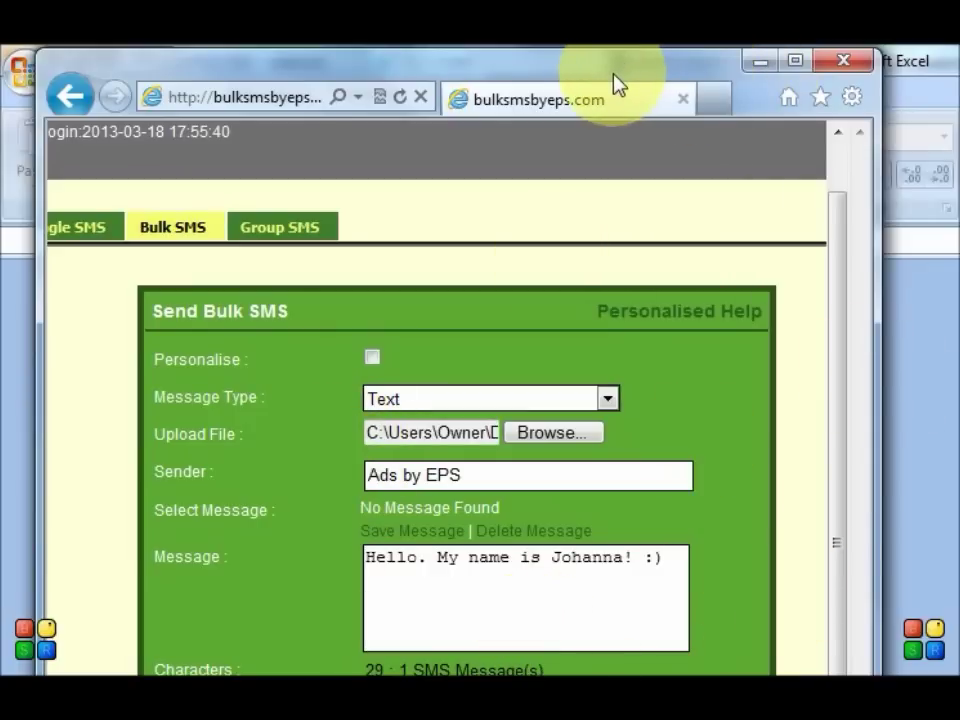
pyautogui.moveTo(615, 86)
pyautogui.mouseDown()
pyautogui.moveTo(640, 55)
pyautogui.moveTo(675, 54)
pyautogui.moveTo(636, 104)
pyautogui.moveTo(594, 291)
pyautogui.moveTo(600, 77)
pyautogui.mouseUp()
pyautogui.moveTo(862, 362); pyautogui.dragTo(849, 514)
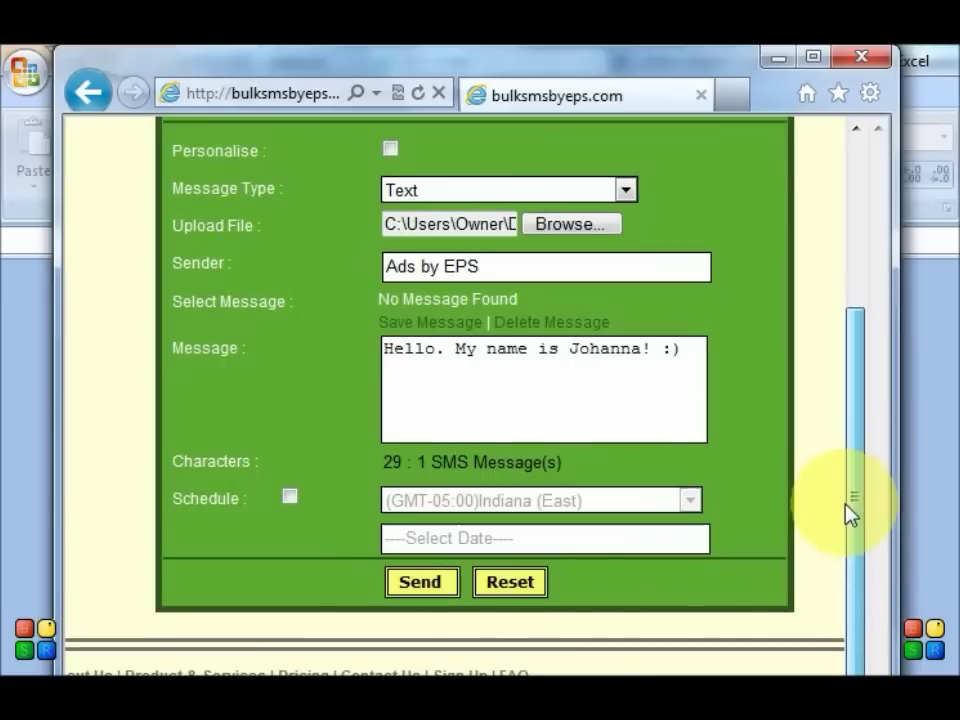
# Step: Send the Ads by EPS greeting to every number in the attached Book1 file
pyautogui.click(433, 593)
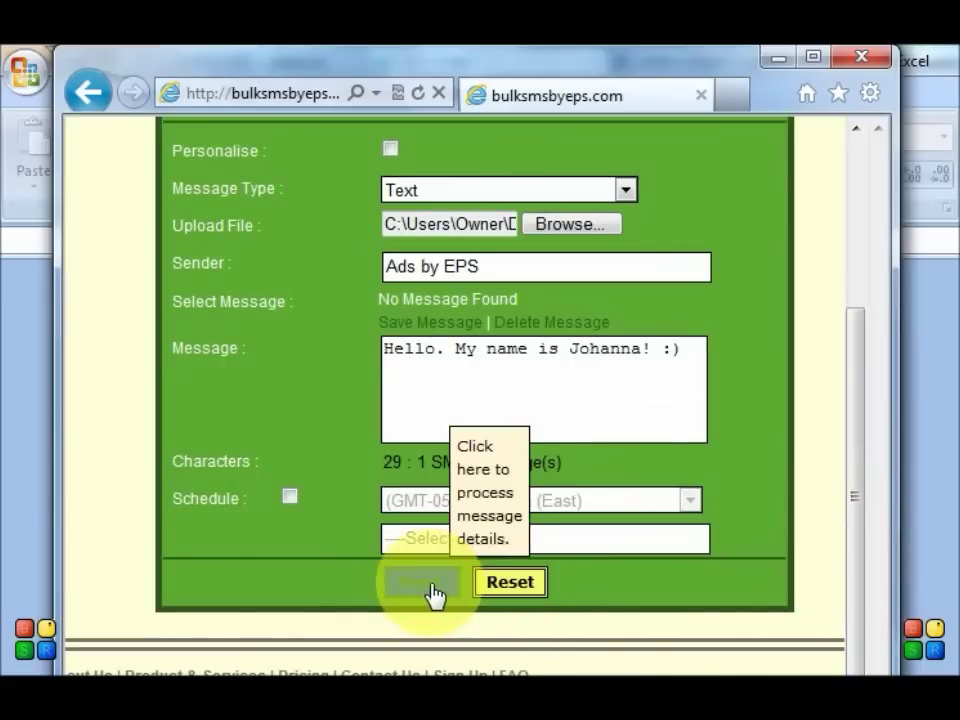